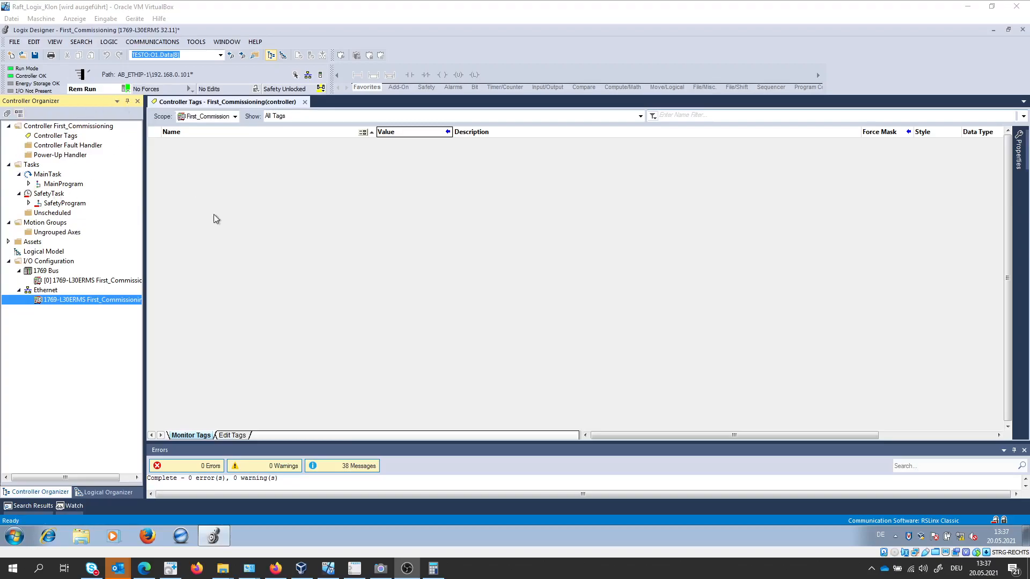
Check the AP_I_EP device's address in Festo Field Device Tool and take the First_Commissioning controller offline in Logix Designer.
click(355, 568)
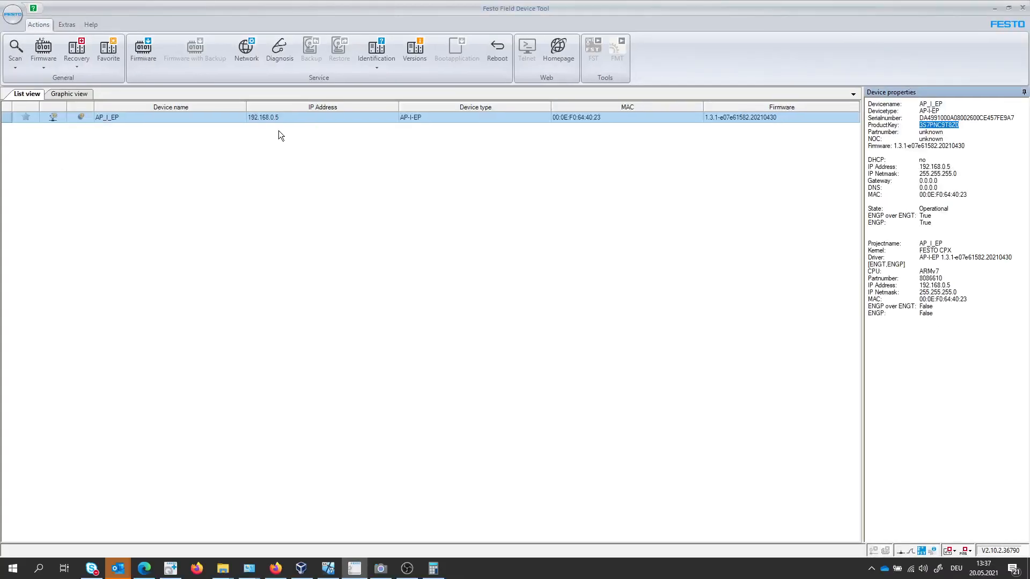
click(328, 568)
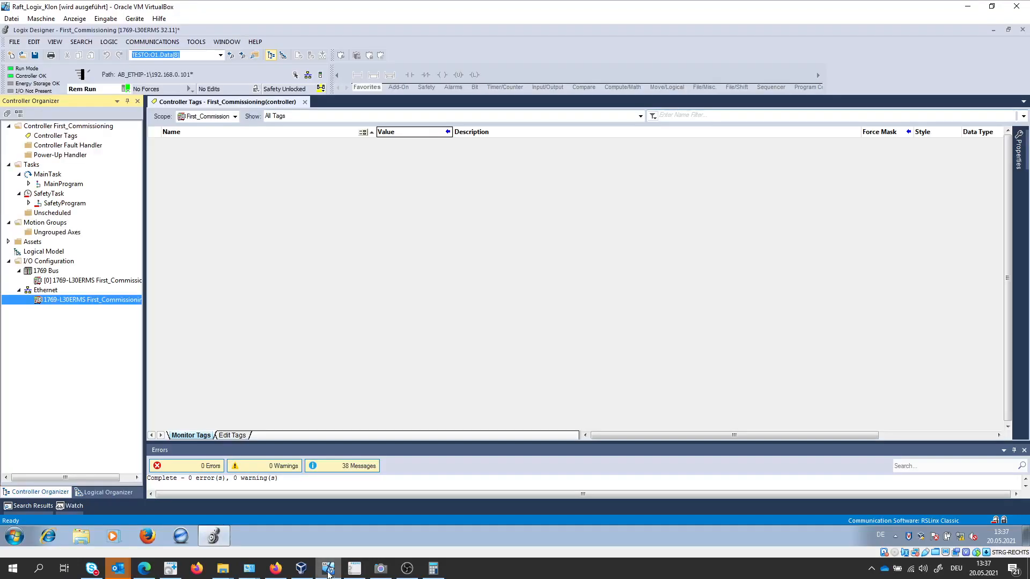
click(126, 89)
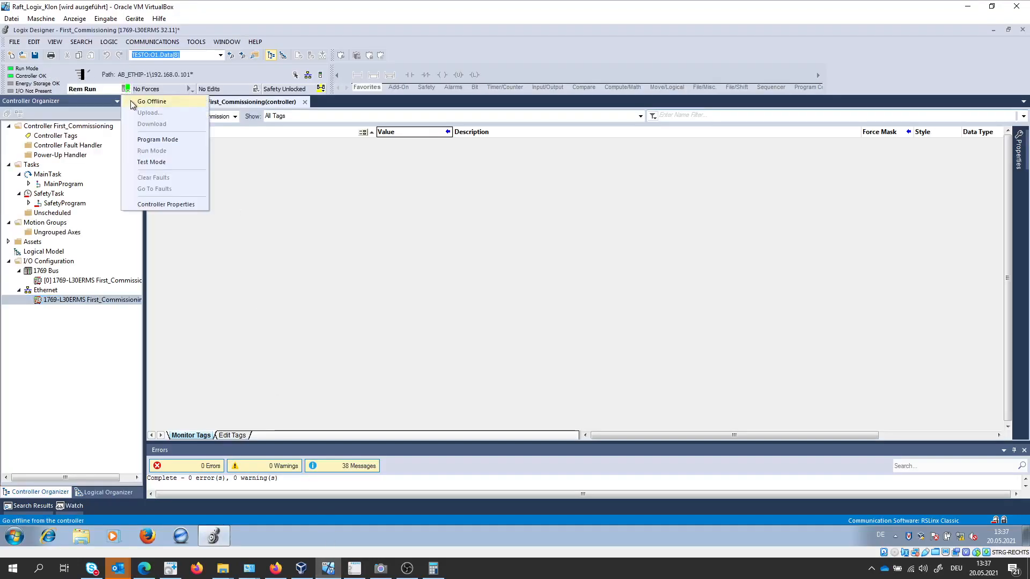
click(133, 102)
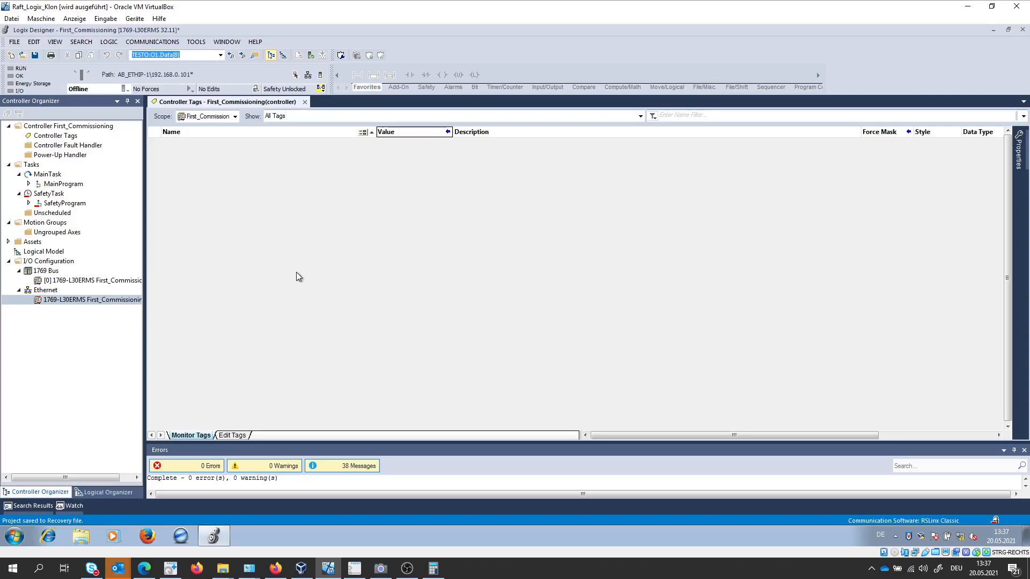
View the software downloads for the CPX-AP-I-EP-M12 interface on the Festo Support Portal in Firefox, and return to Logix Designer.
click(275, 569)
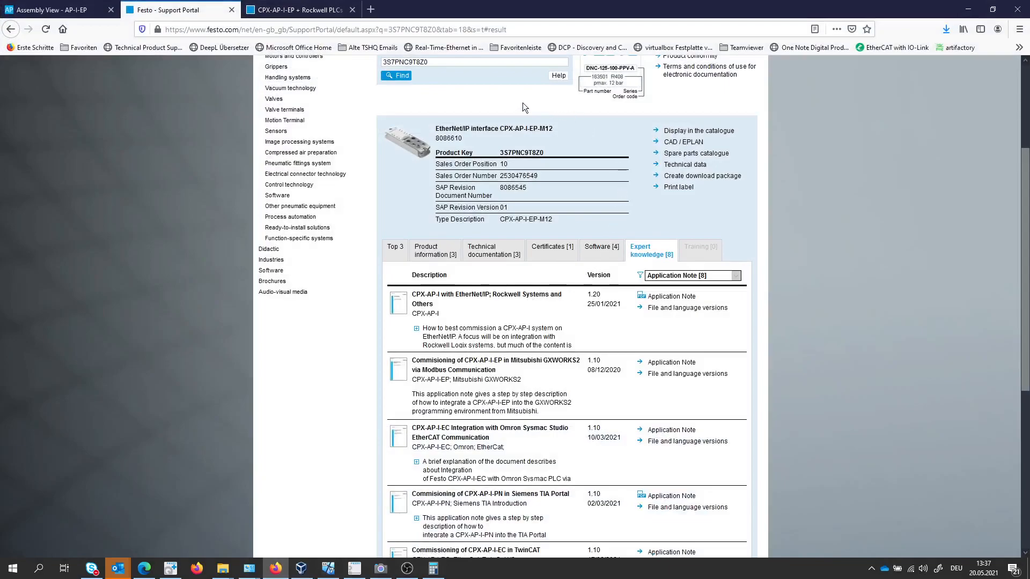
click(600, 258)
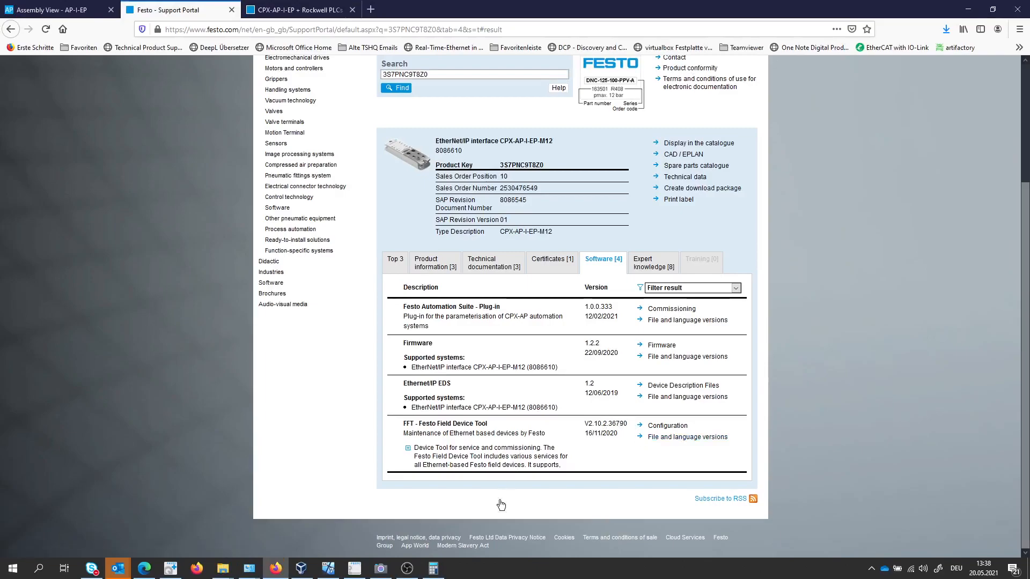
click(328, 569)
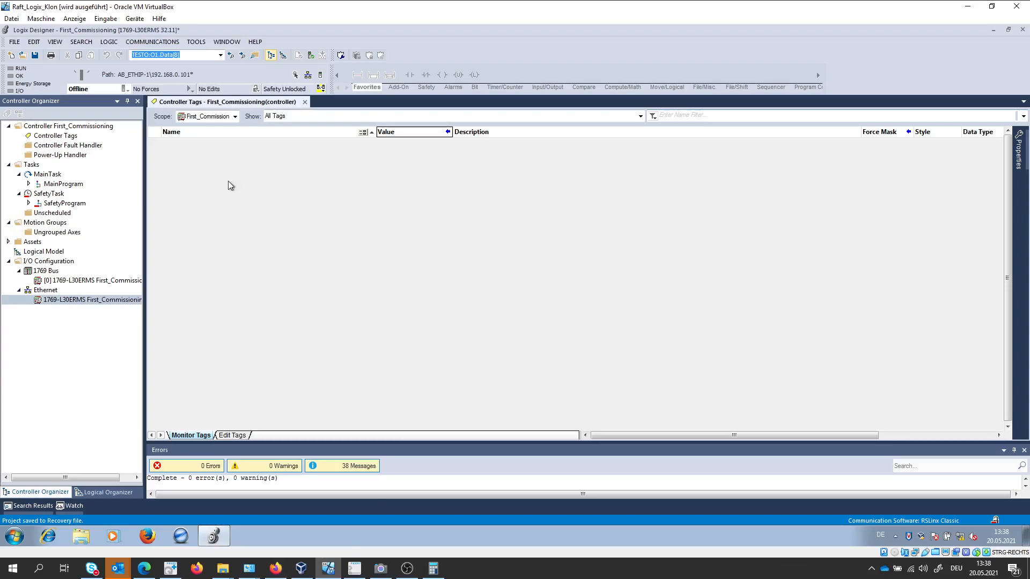
Start the EDS Hardware Installation Tool with the task of registering an EDS file.
click(199, 45)
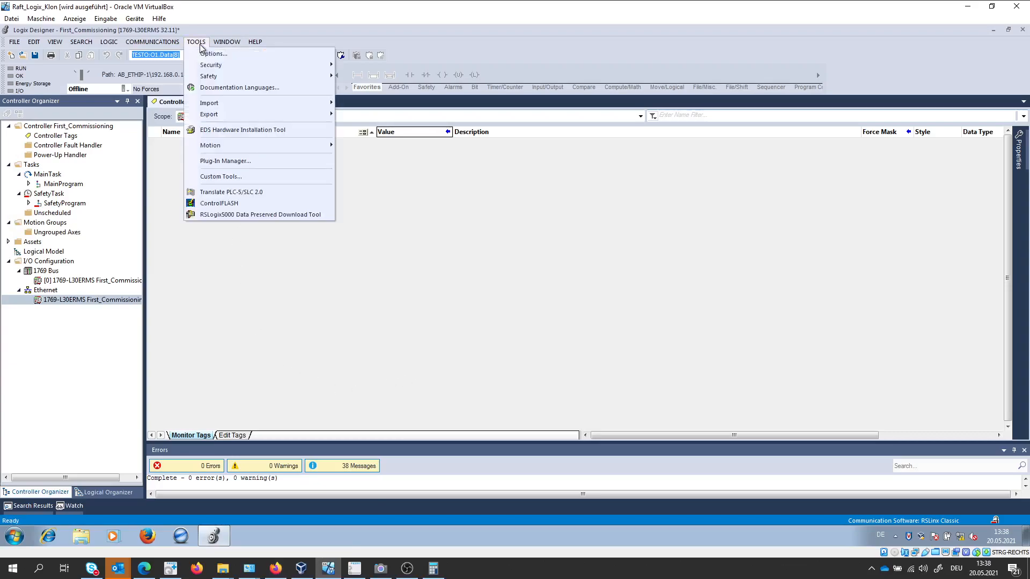
click(243, 133)
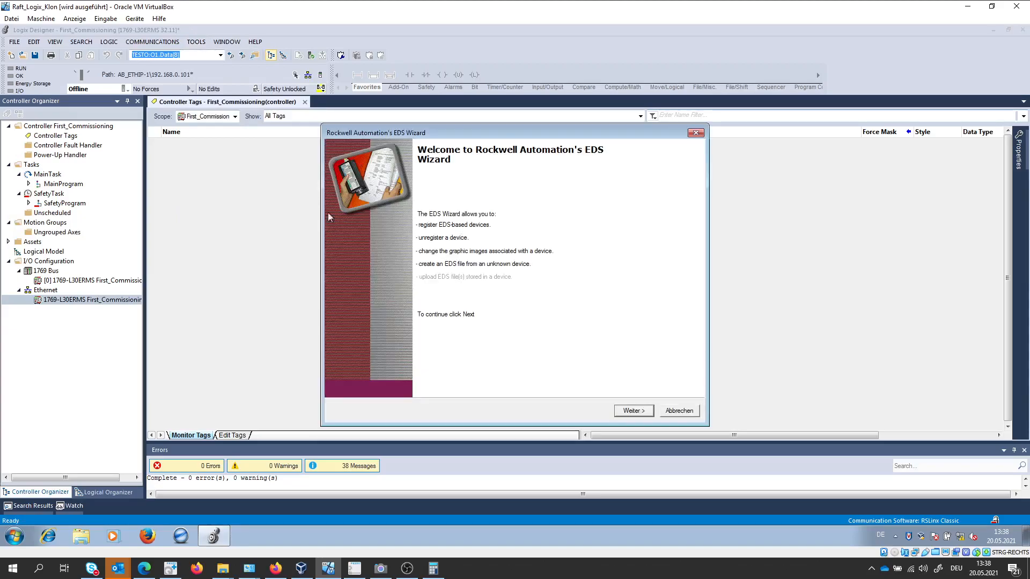
click(633, 411)
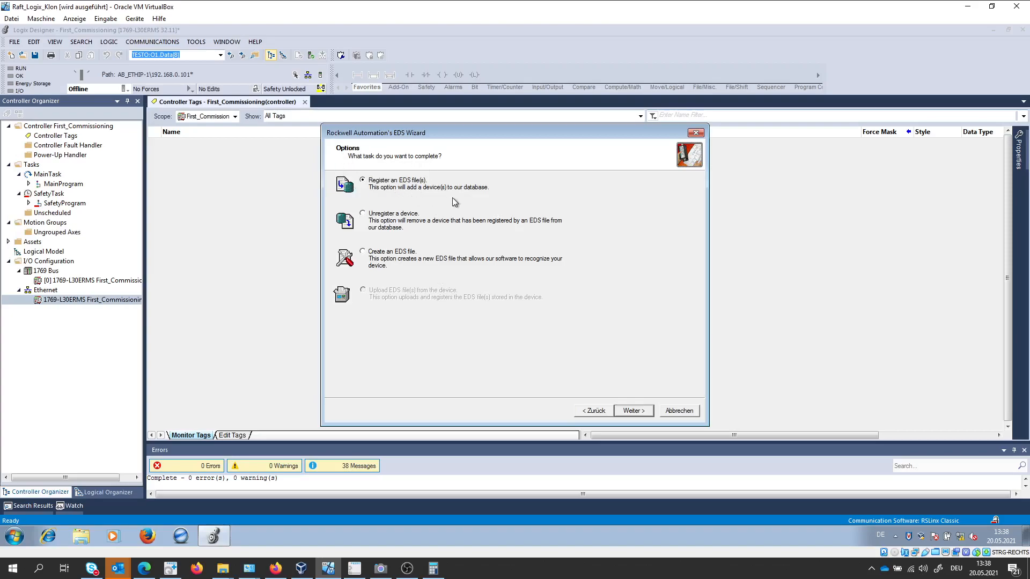
click(632, 413)
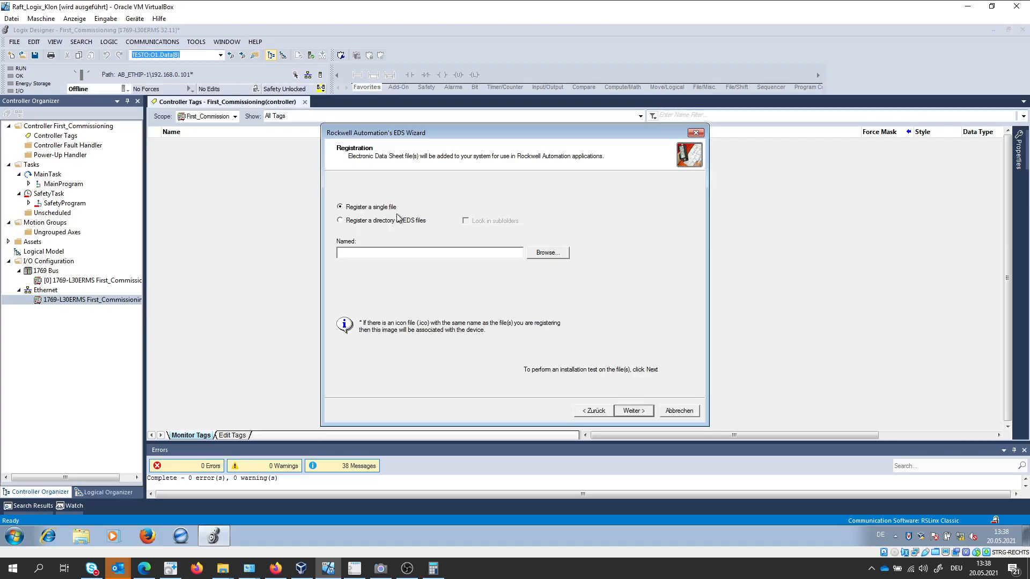
Choose the single file CPX-AP-I-EP_NoConfig from the desktop folder EDS\Latest_EDS\Festo - CPX-AP-I-EP - EDS - 20190612 for registration.
click(547, 254)
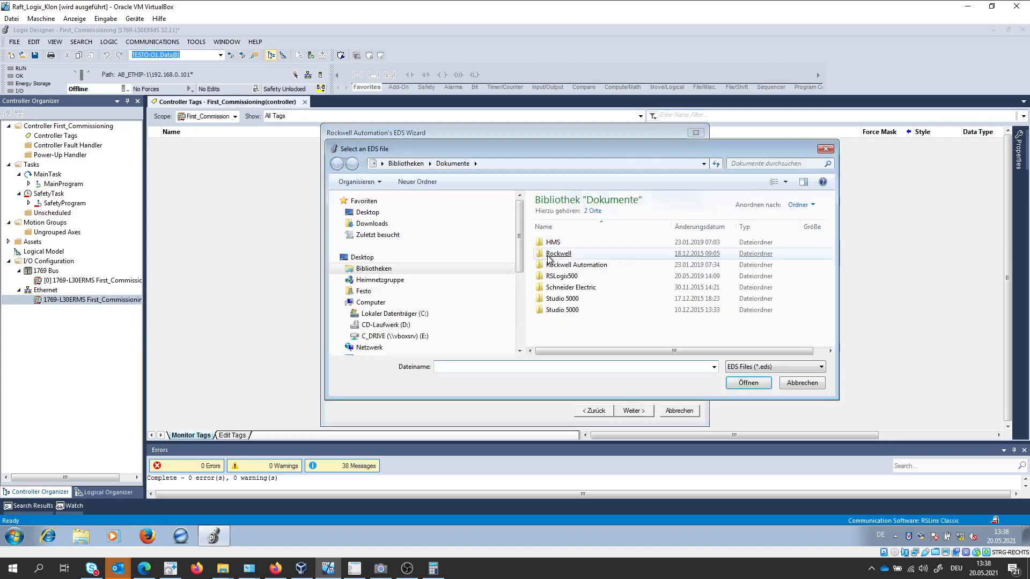
click(385, 211)
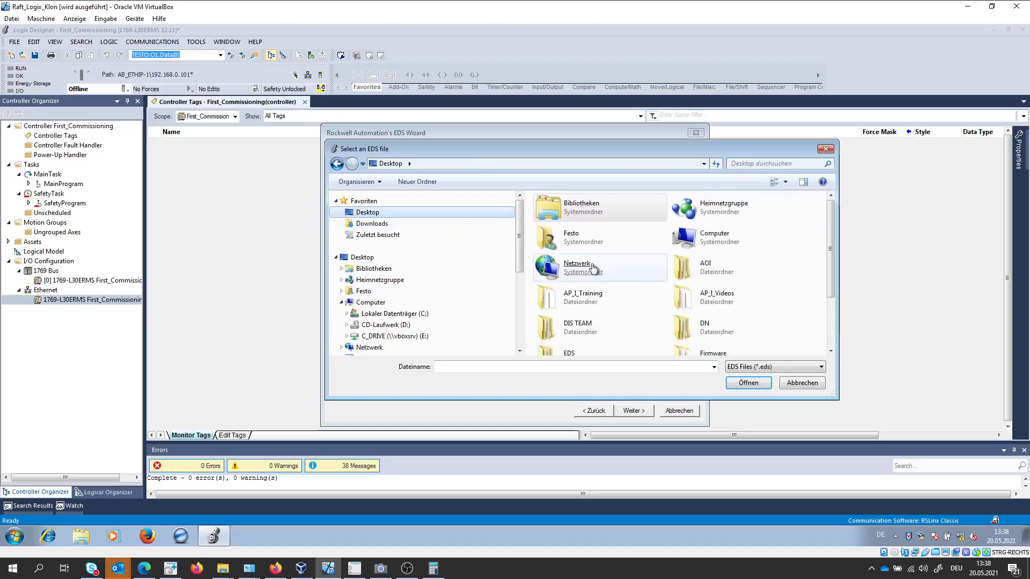
drag(833, 244, 834, 285)
click(572, 293)
double_click(571, 293)
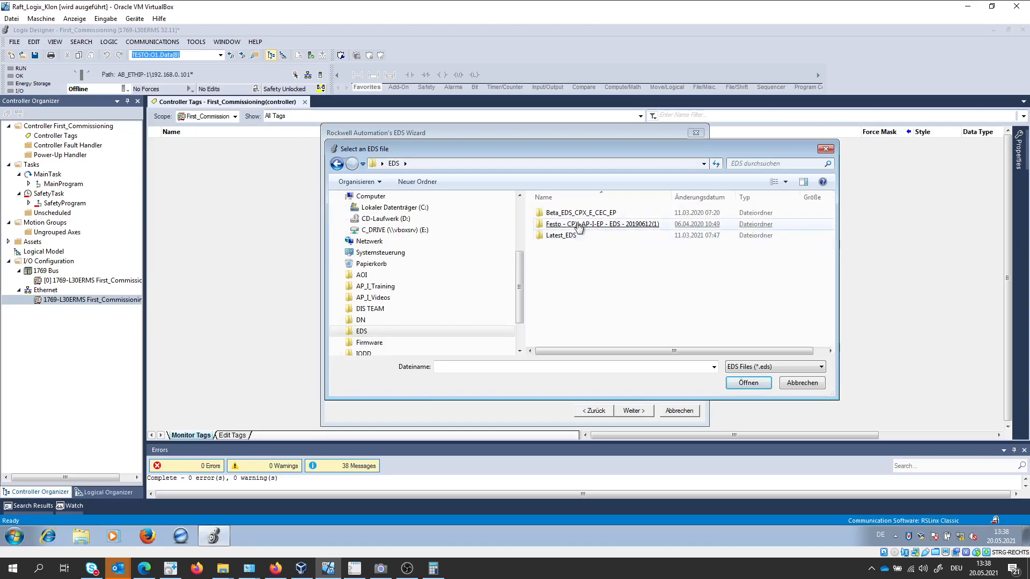
double_click(569, 239)
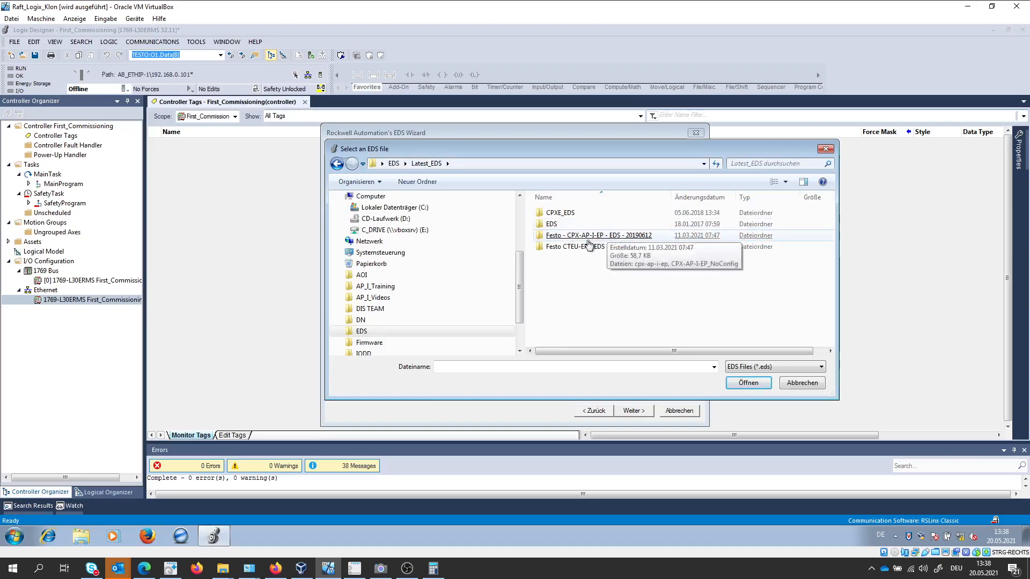
double_click(613, 236)
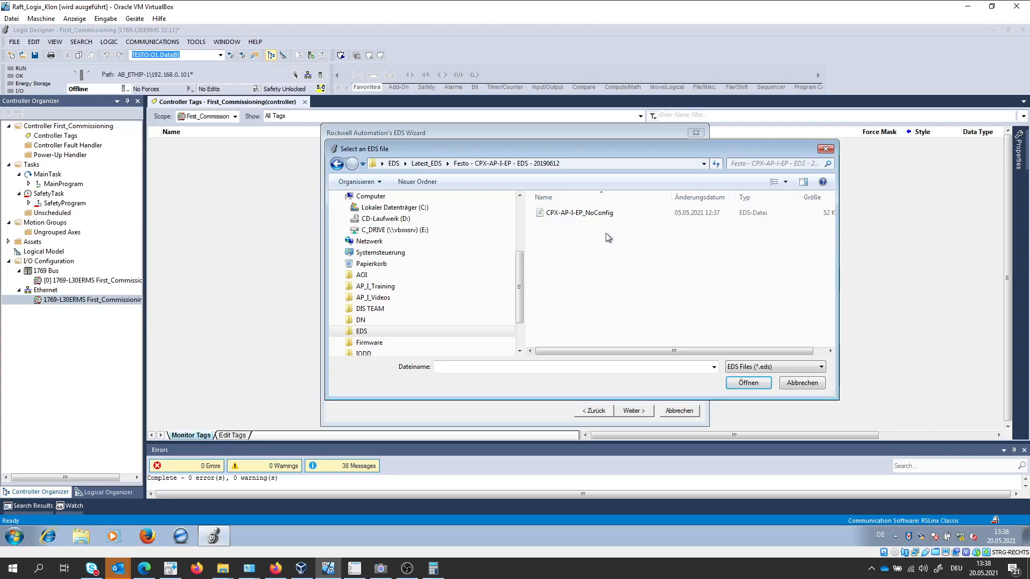
click(576, 214)
double_click(576, 214)
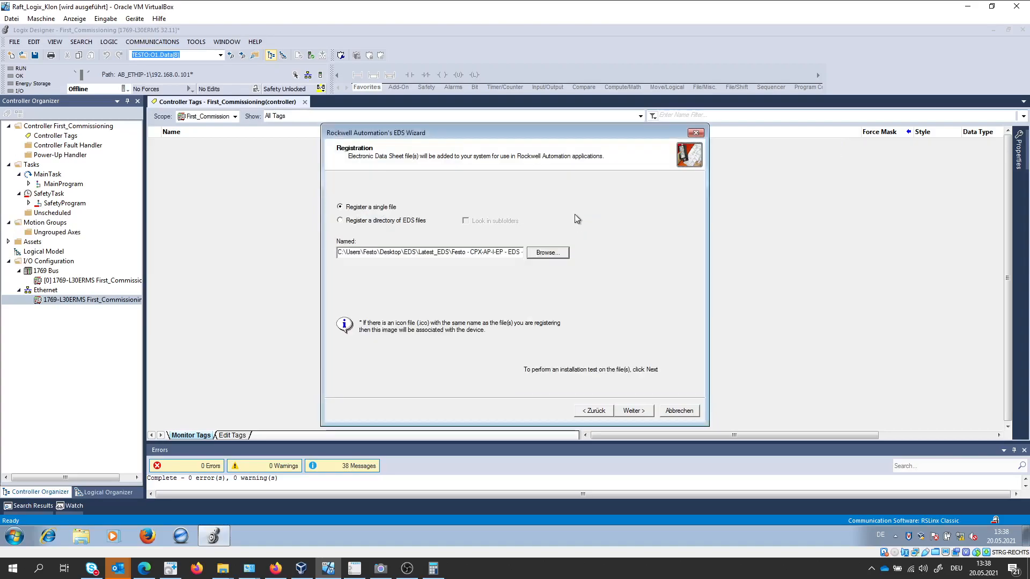
Run the EDS installation test, keep the default device image, and complete the EDS Wizard.
click(629, 411)
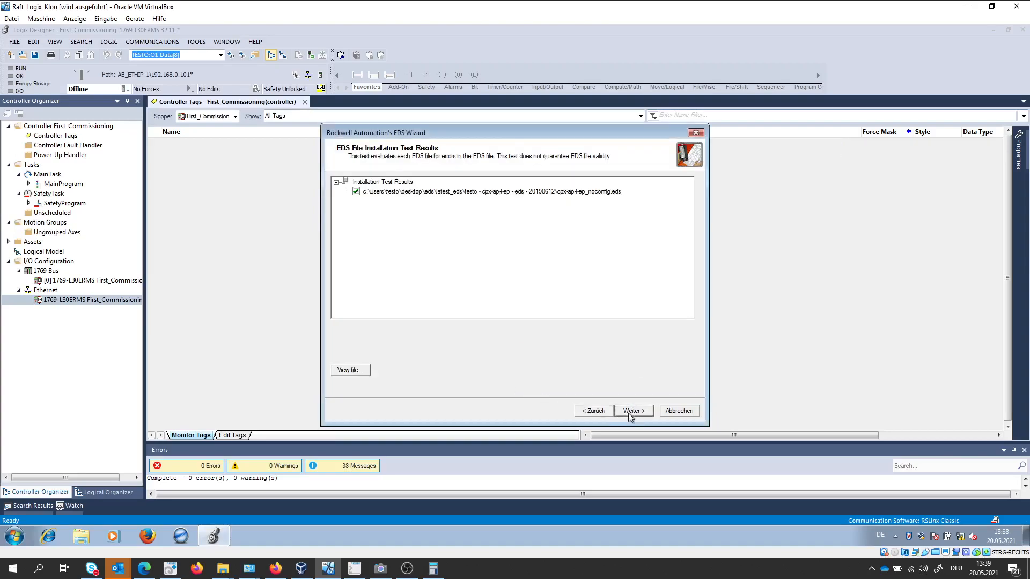
click(628, 411)
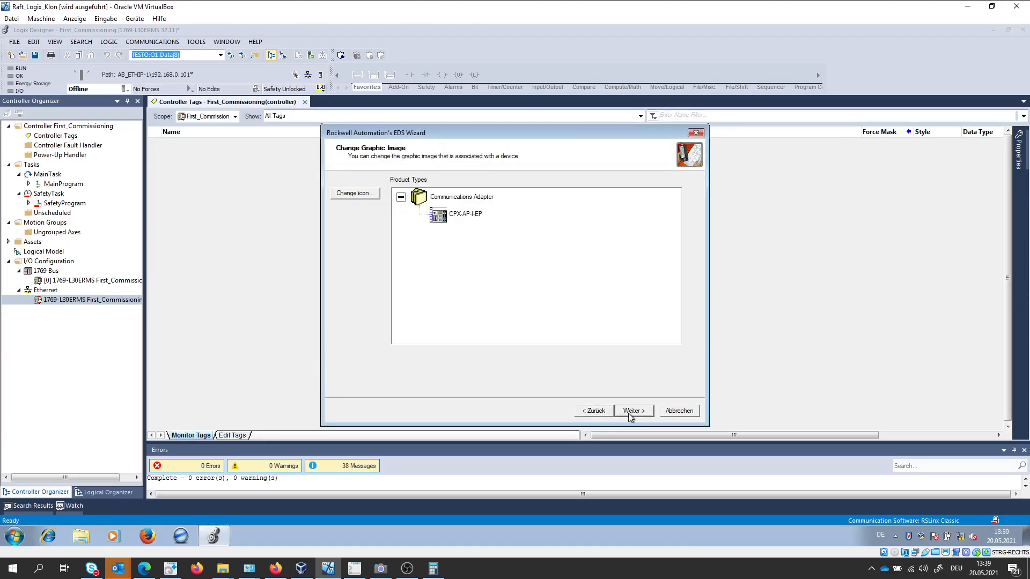
click(628, 411)
click(629, 410)
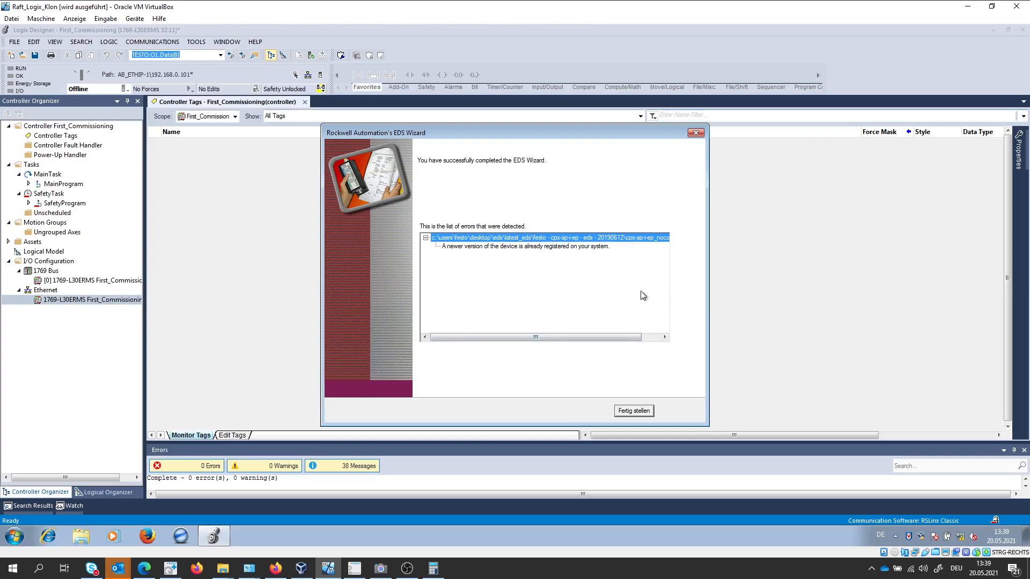
click(628, 413)
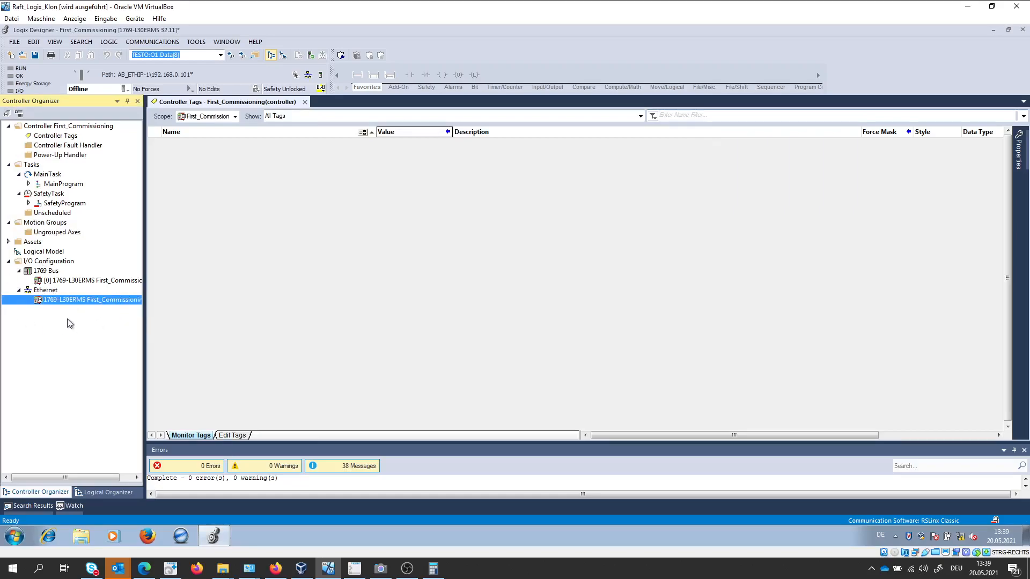
Create a new module under the Ethernet node, filtering the catalog by "cp" and choosing CPX-AP-I-EP.
right_click(41, 292)
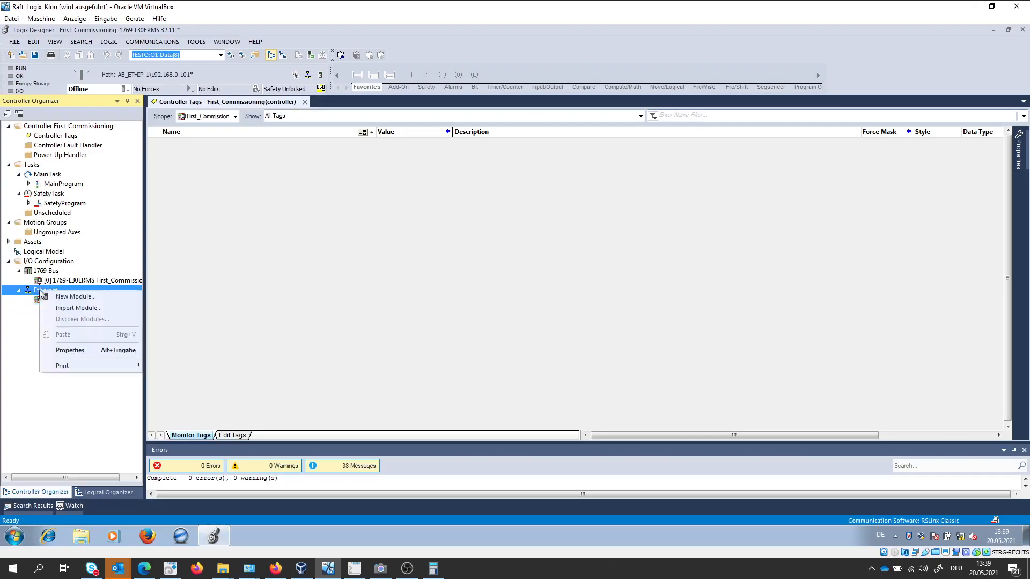
click(76, 296)
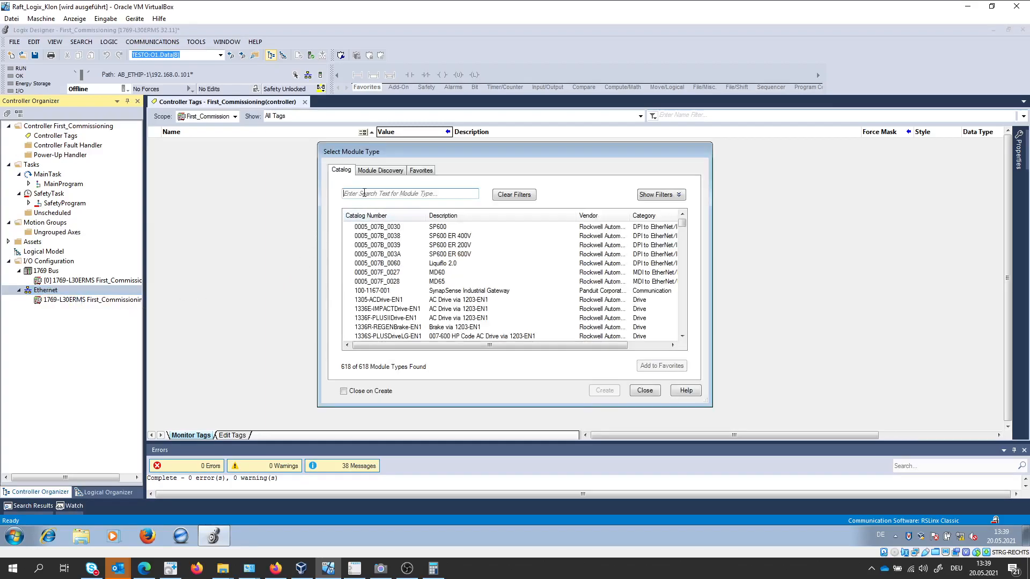
text(cp)
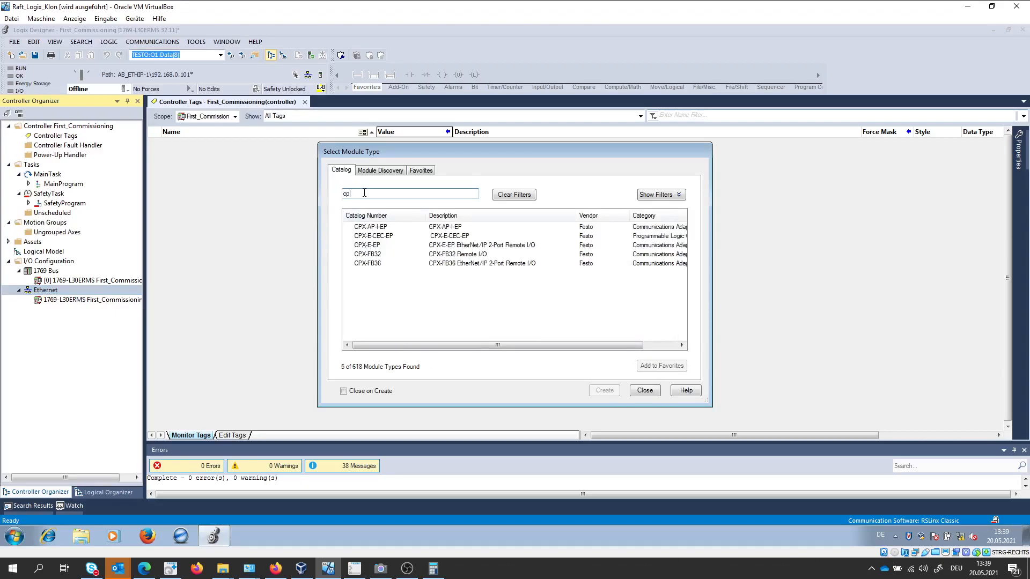
click(374, 231)
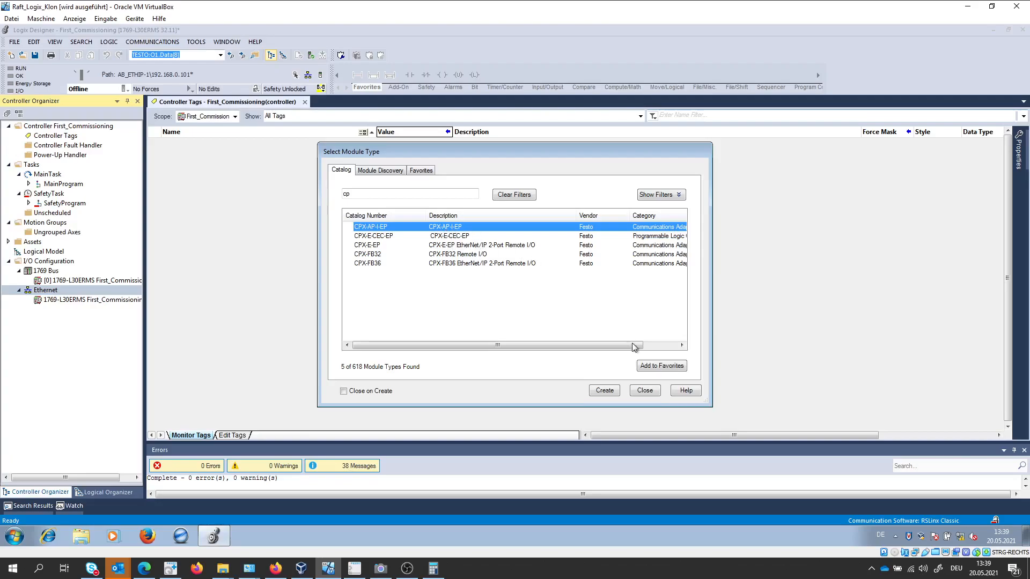
click(606, 391)
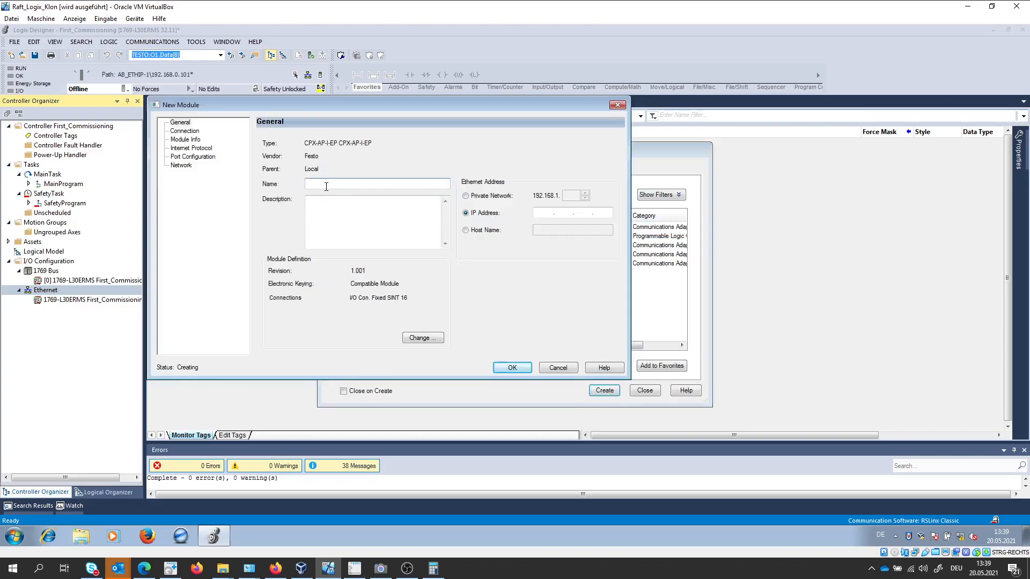
Name the new module MY_API_SYSTEM and set its IP address to 192.168.0.5.
text(MY_API_SYSTEM)
click(542, 211)
text(192 . 168 . 0 . 5)
Change the connection type in the module definition to Exact I/O size.
click(423, 338)
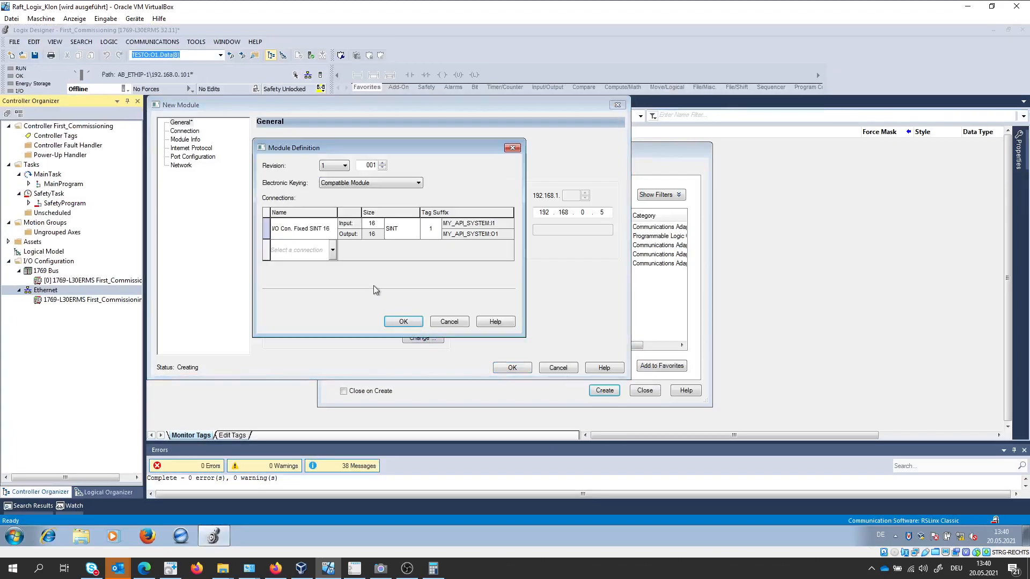
click(329, 234)
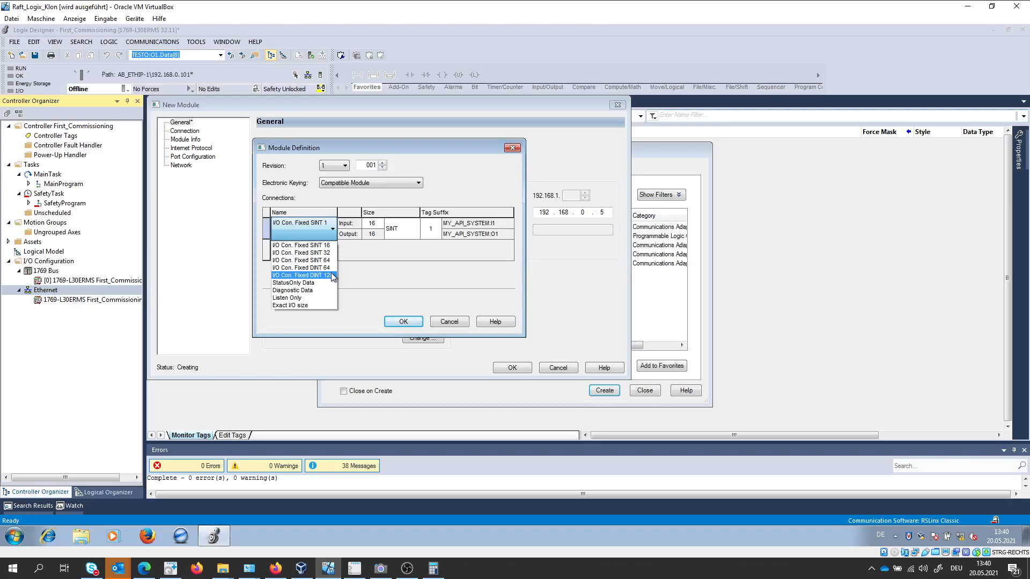
click(308, 305)
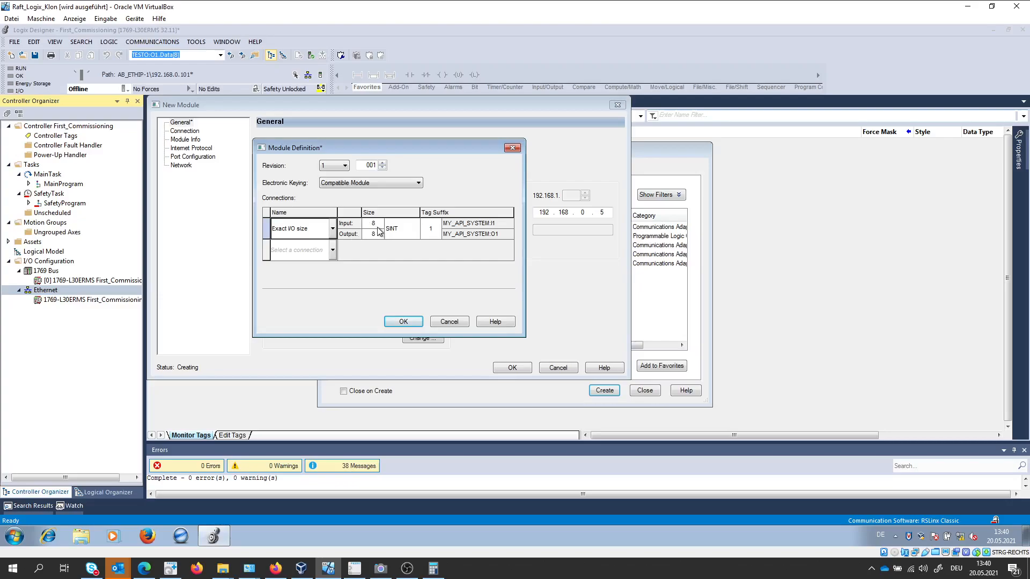
Look up the byte sizes of assemblies 100 - Input Exact SINT and 101 - Output Exact SINT in the device web server's Assembly View.
click(275, 568)
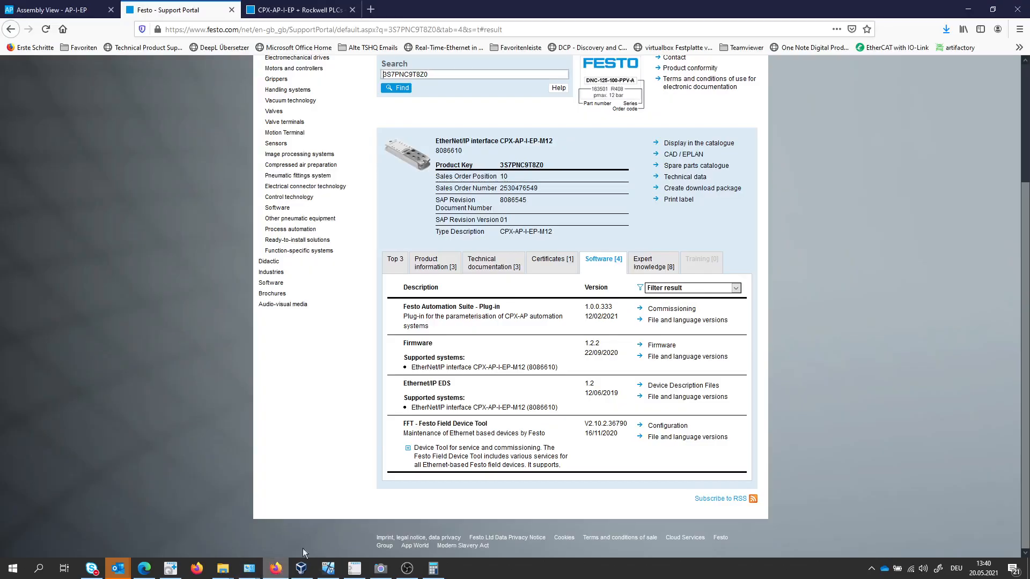
click(67, 9)
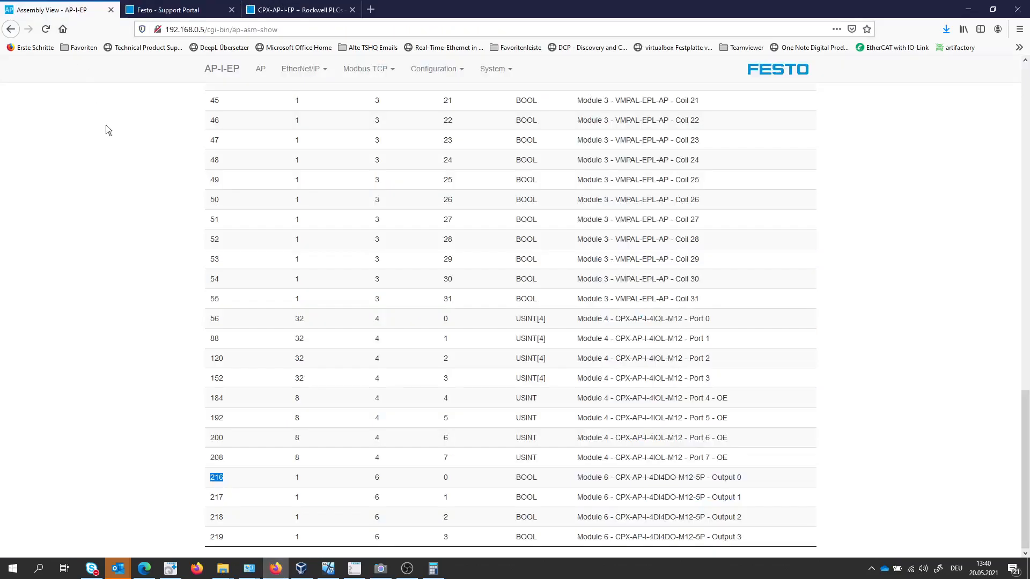
scroll(155, 168, up, 15)
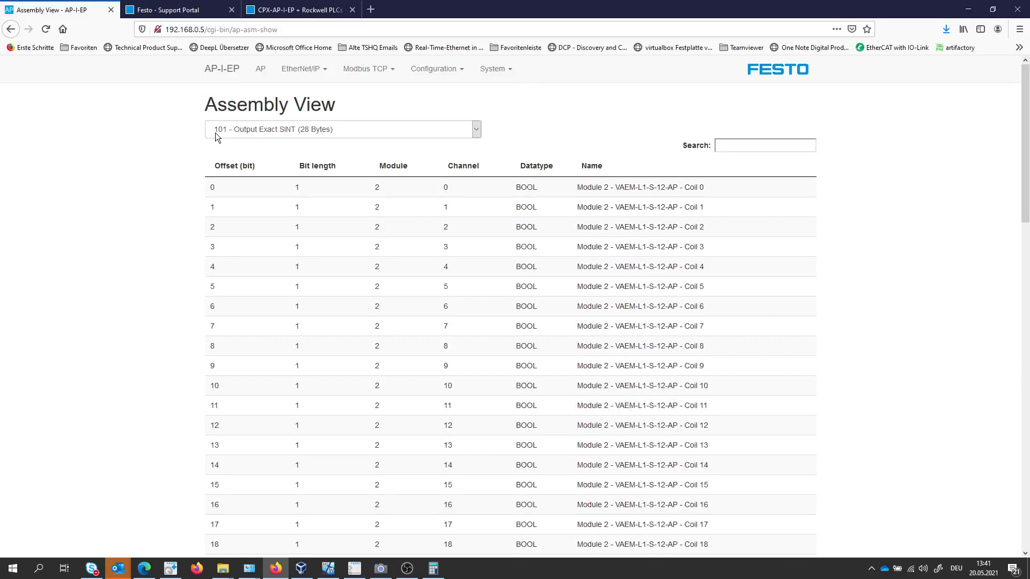
click(313, 73)
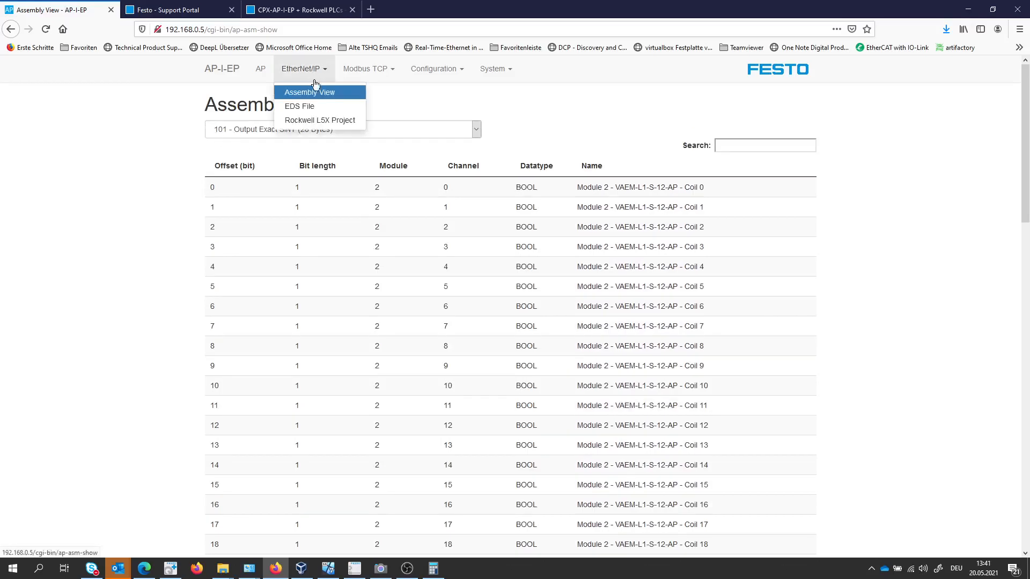
click(318, 92)
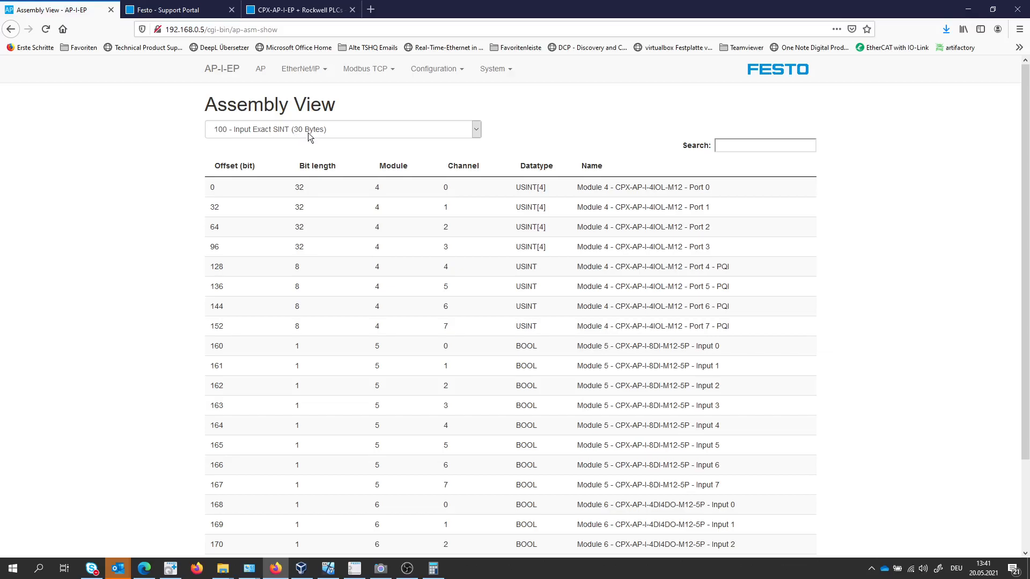
click(465, 134)
click(283, 159)
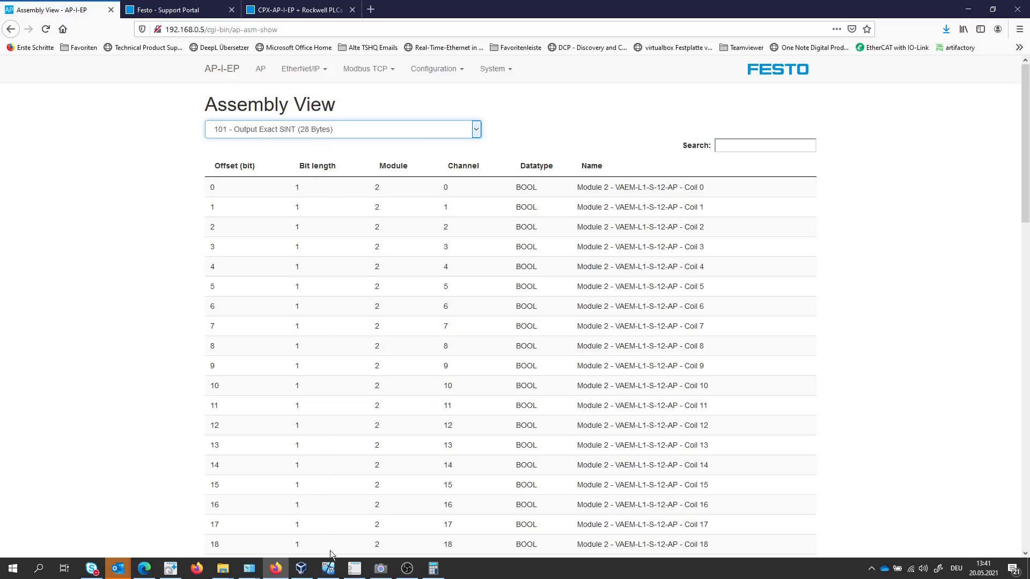
Back in Logix Designer, set the Exact I/O size connection to 30 input and 28 output SINT and add a StatusOnly Data connection.
click(328, 568)
click(380, 222)
click(379, 221)
click(379, 221)
double_click(371, 222)
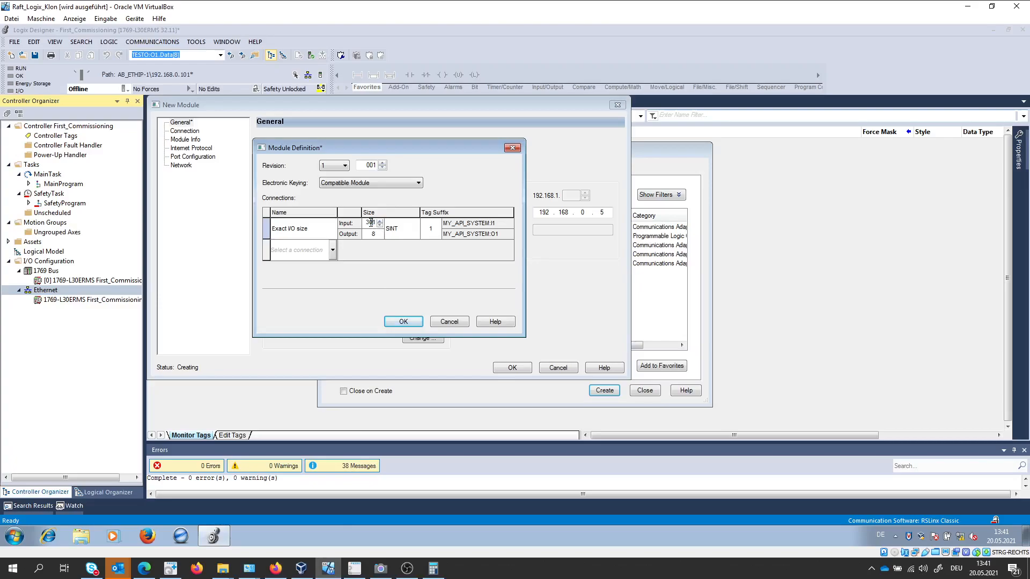
text(300)
click(374, 234)
click(332, 251)
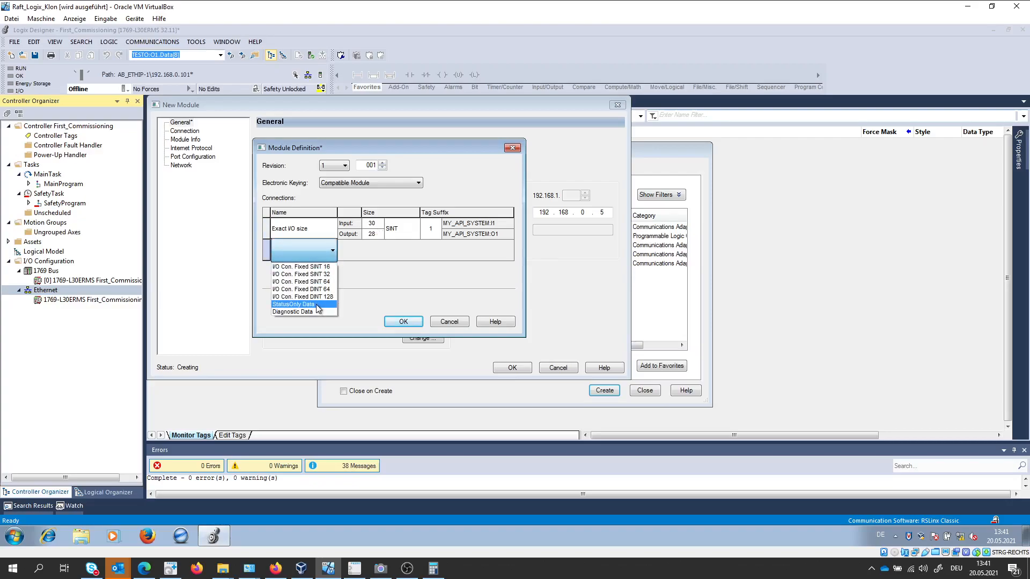
click(317, 306)
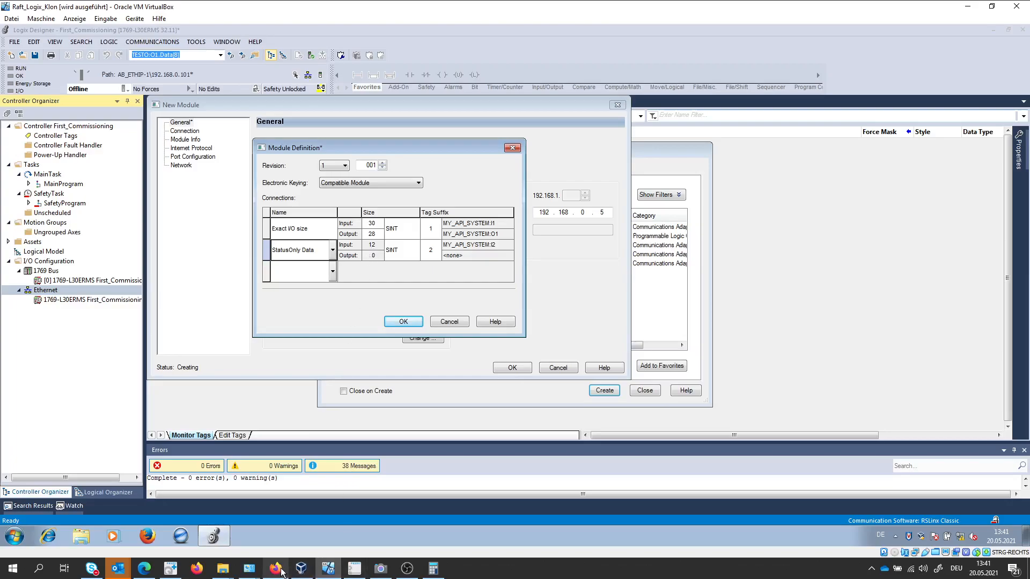
Look up the contents of assembly 130 - Global Status in the device web server's Assembly View.
mouse_move(275, 569)
click(287, 530)
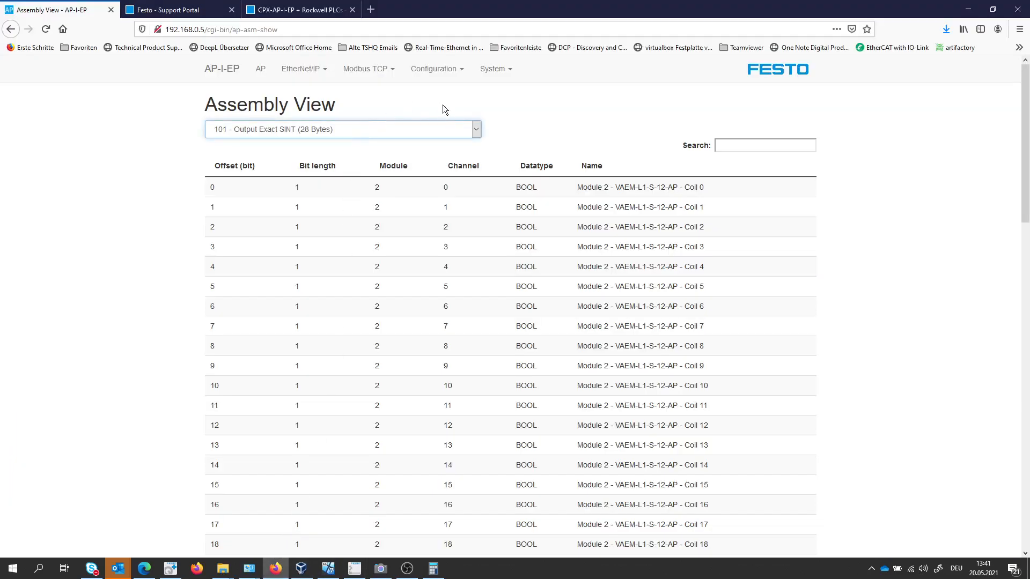
click(470, 131)
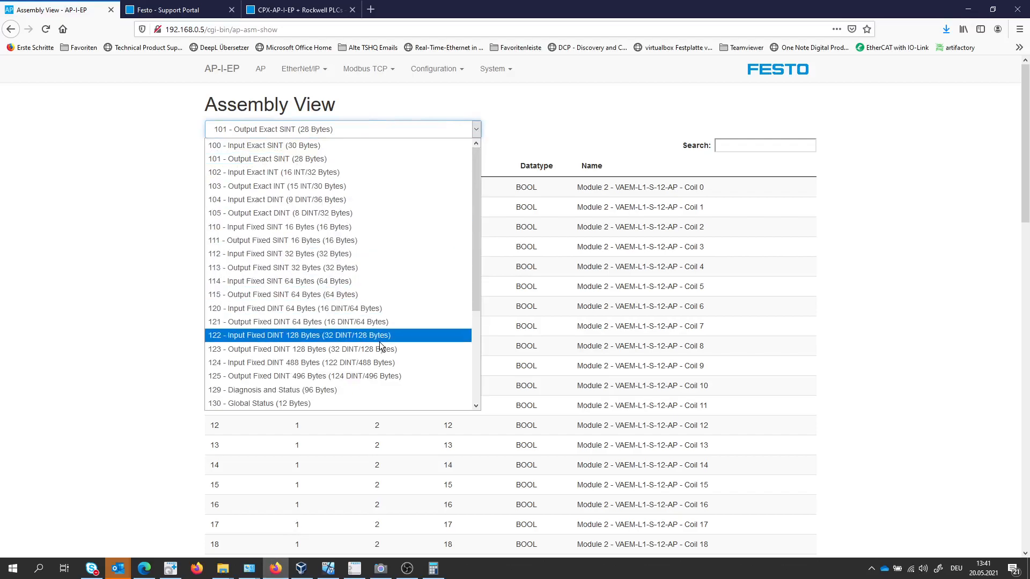
click(269, 404)
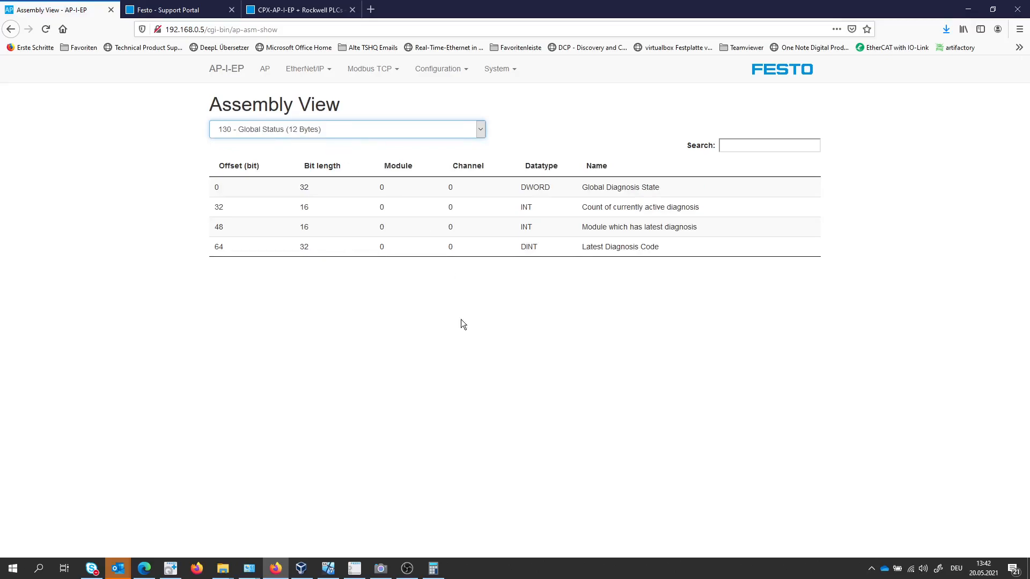
Return to Logix Designer, accept the module definition, create the MY_API_SYSTEM module and close the module catalog.
mouse_move(337, 569)
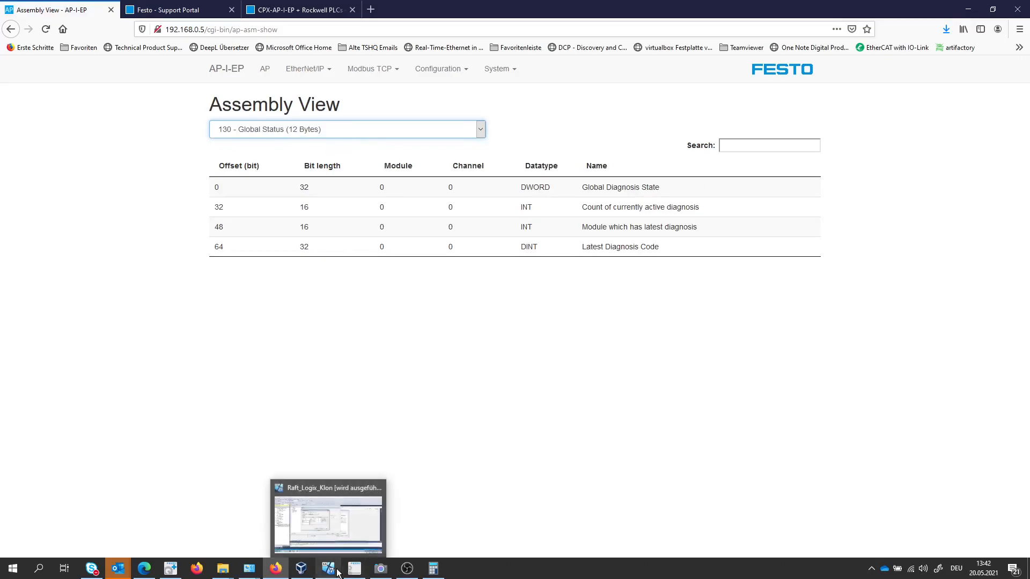
click(334, 532)
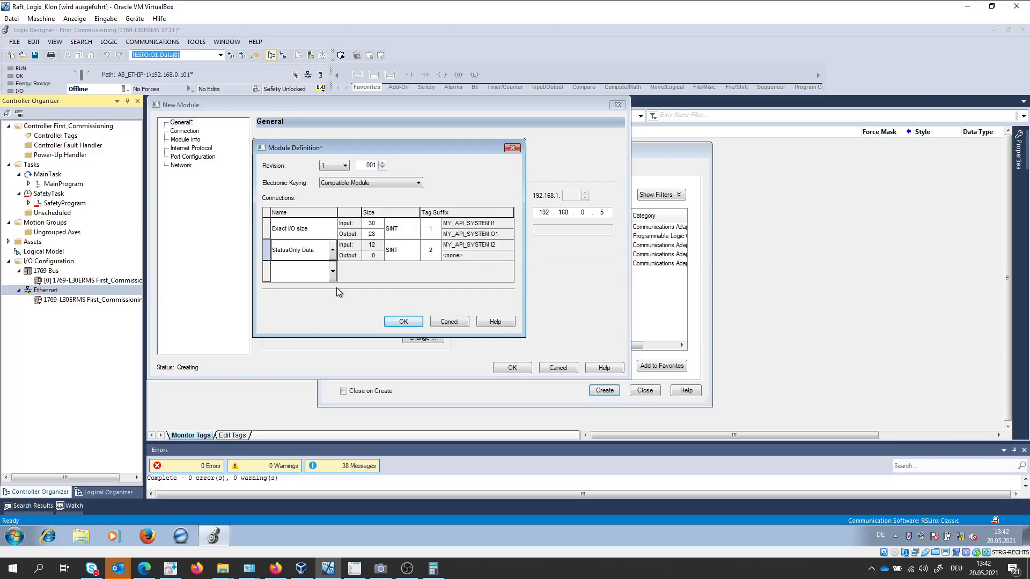
click(402, 322)
click(477, 305)
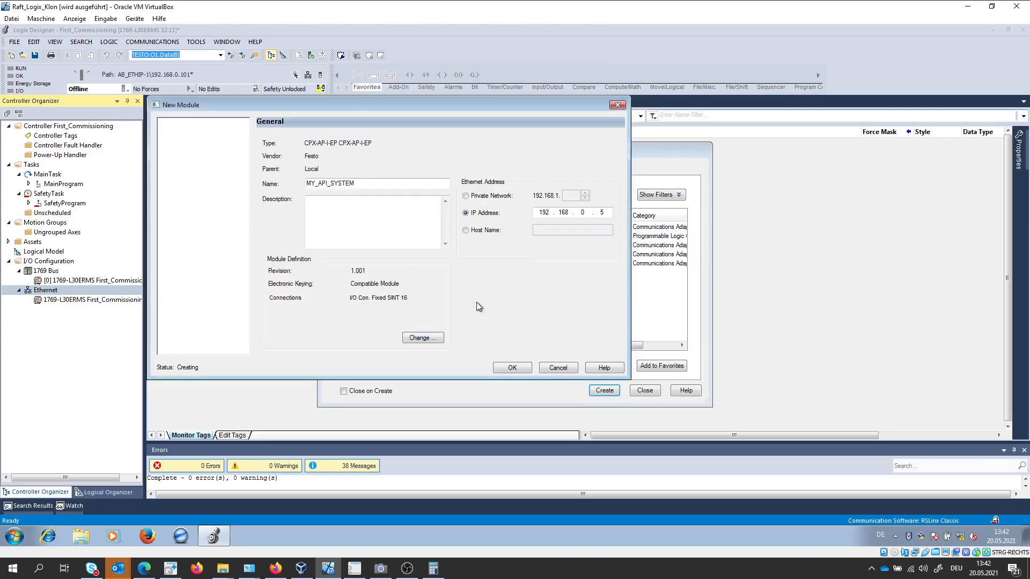
click(513, 368)
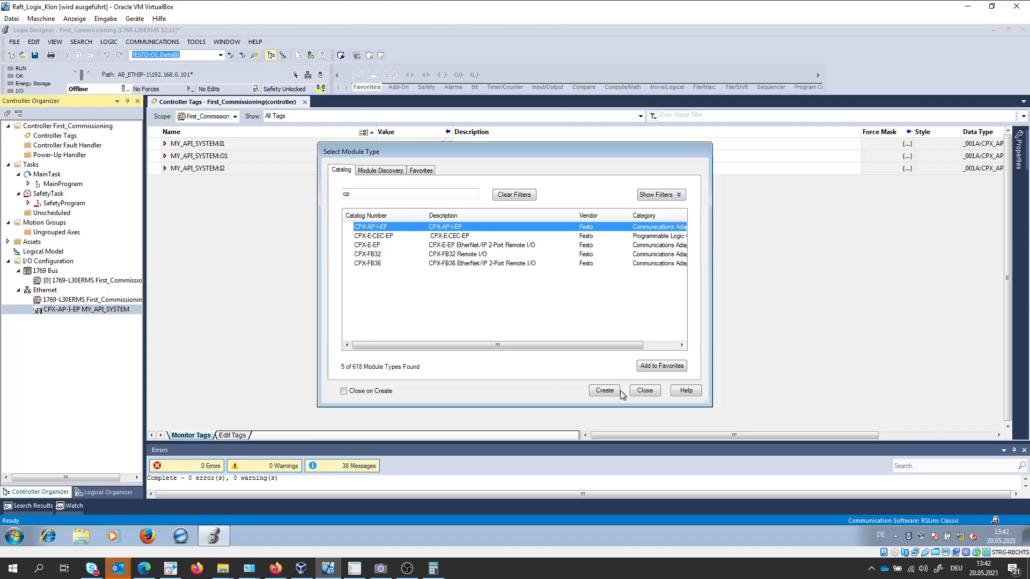
click(644, 391)
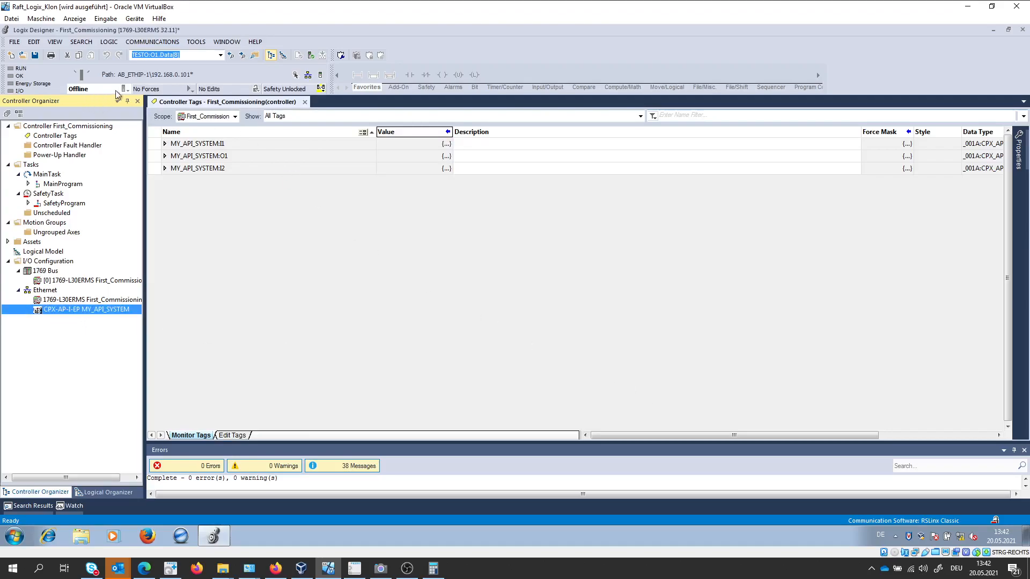
Download the project to the controller and return the controller to Remote Run mode.
click(126, 90)
click(141, 125)
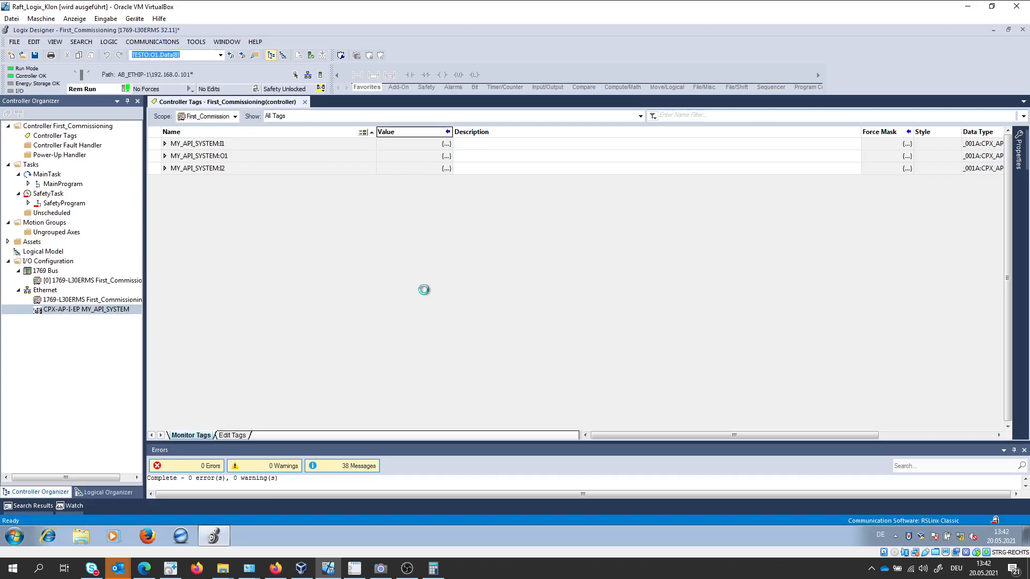
click(467, 389)
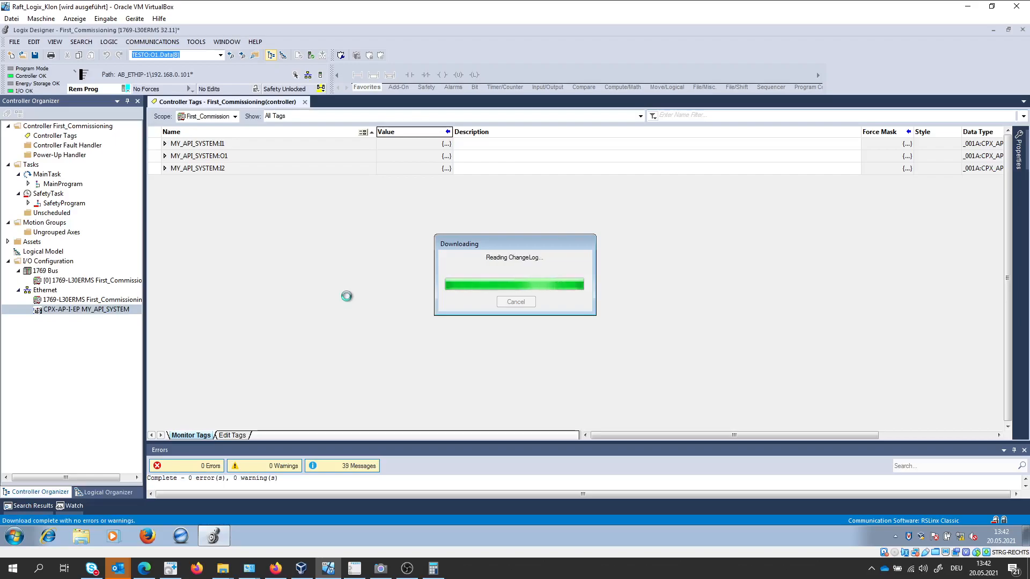
click(563, 303)
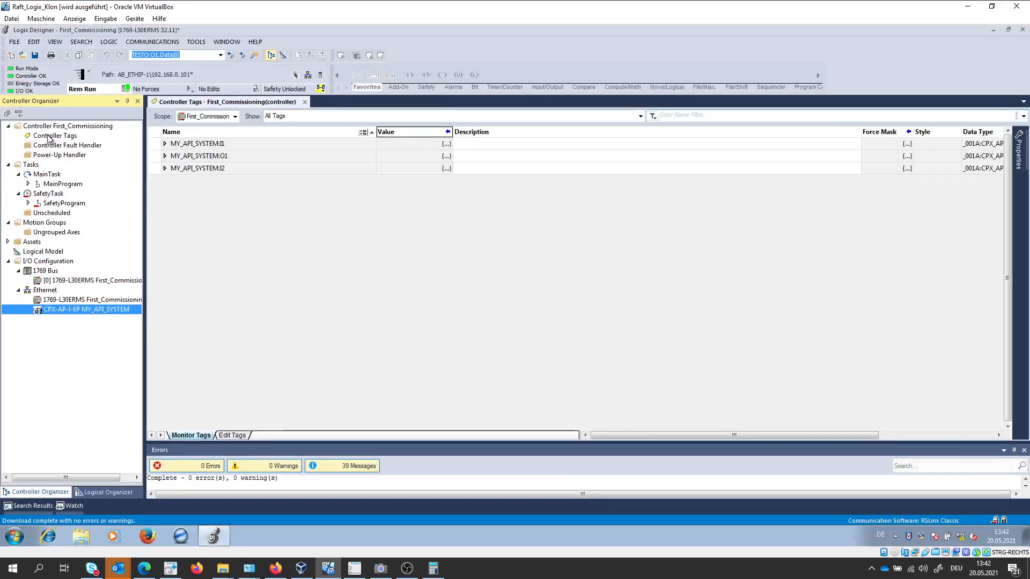
Open the controller tags and expand MY_API_SYSTEM:O1 down to its individual Data bytes.
double_click(48, 139)
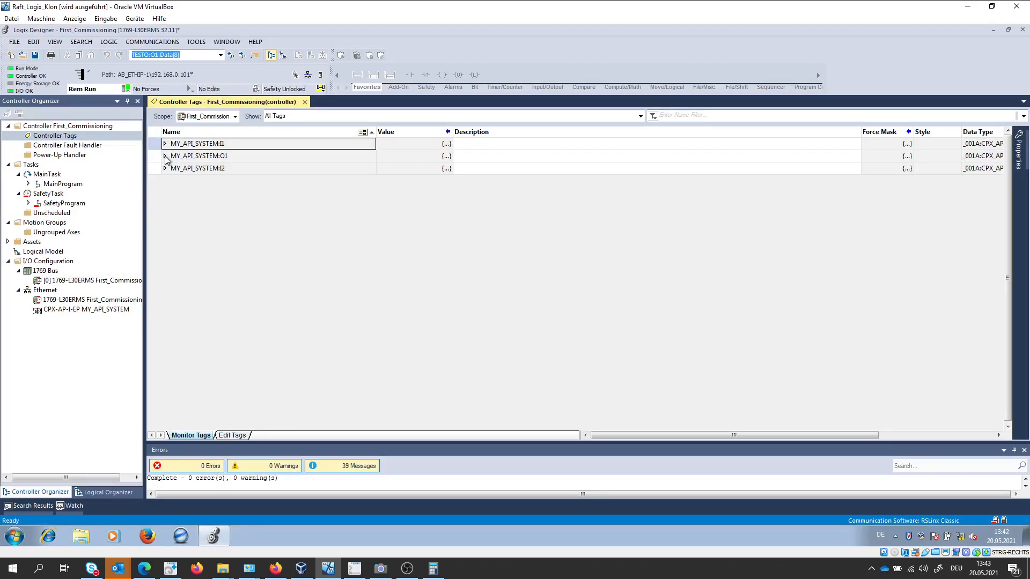
click(165, 157)
click(172, 168)
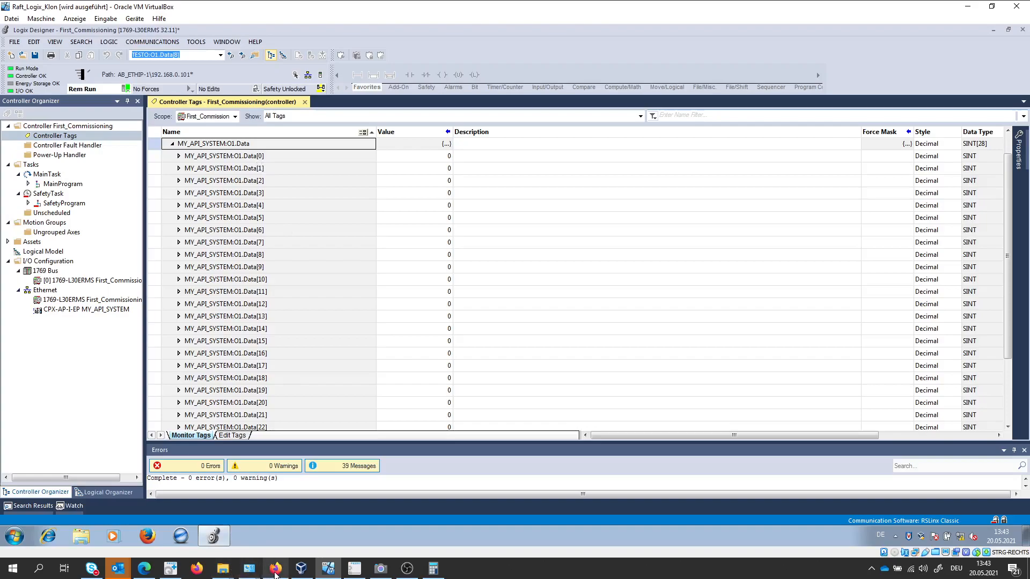
Look up the bit offset of Module 3's first coil in assembly 101 - Output Exact SINT in the web server's Assembly View.
mouse_move(274, 569)
click(283, 519)
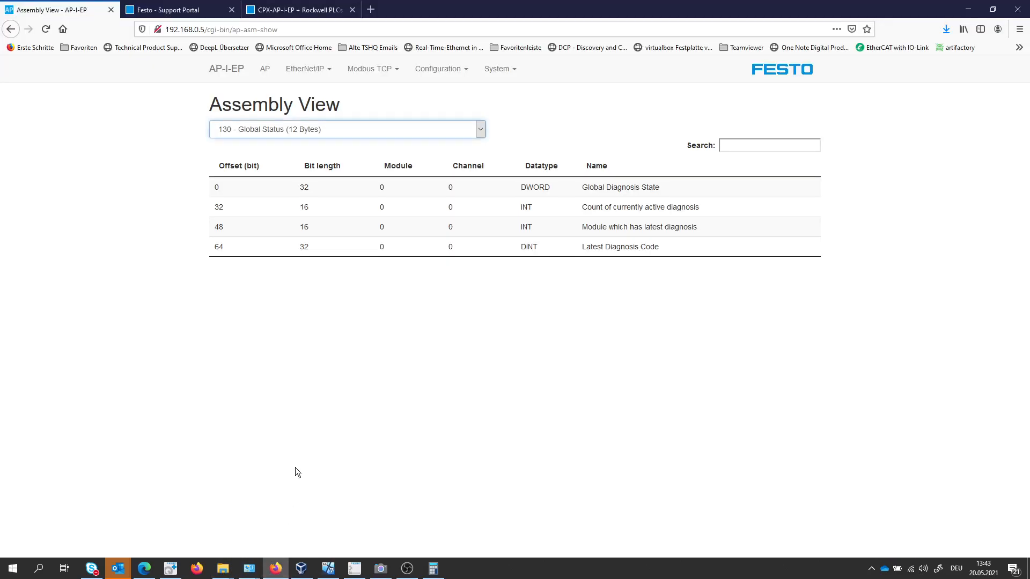
click(474, 130)
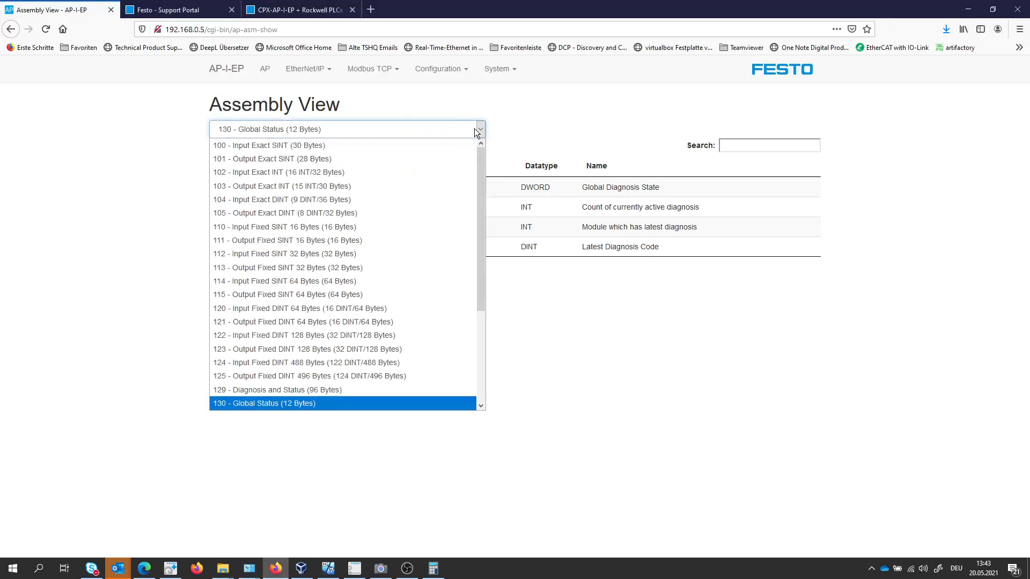
click(323, 159)
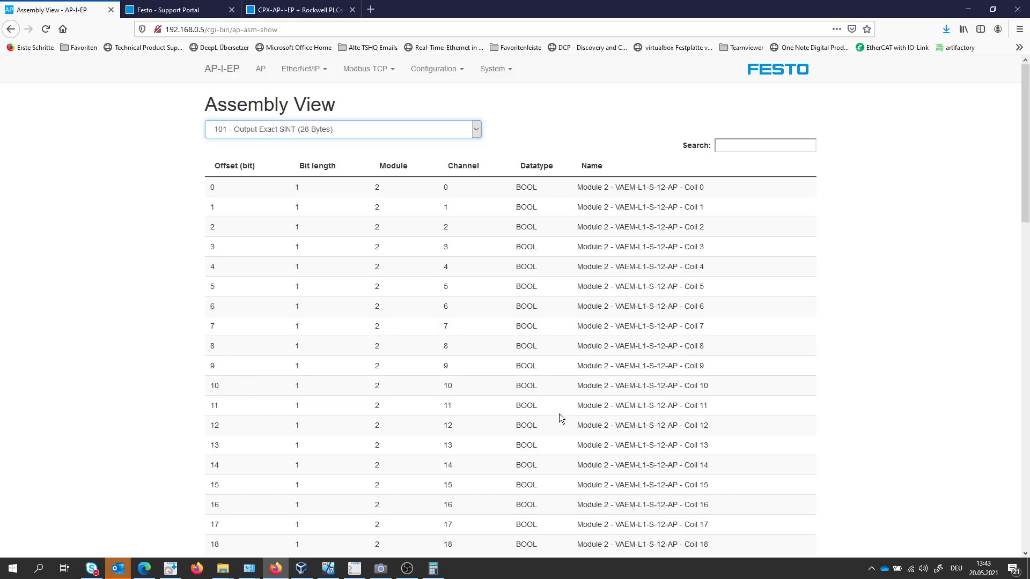
scroll(689, 358, down, 5)
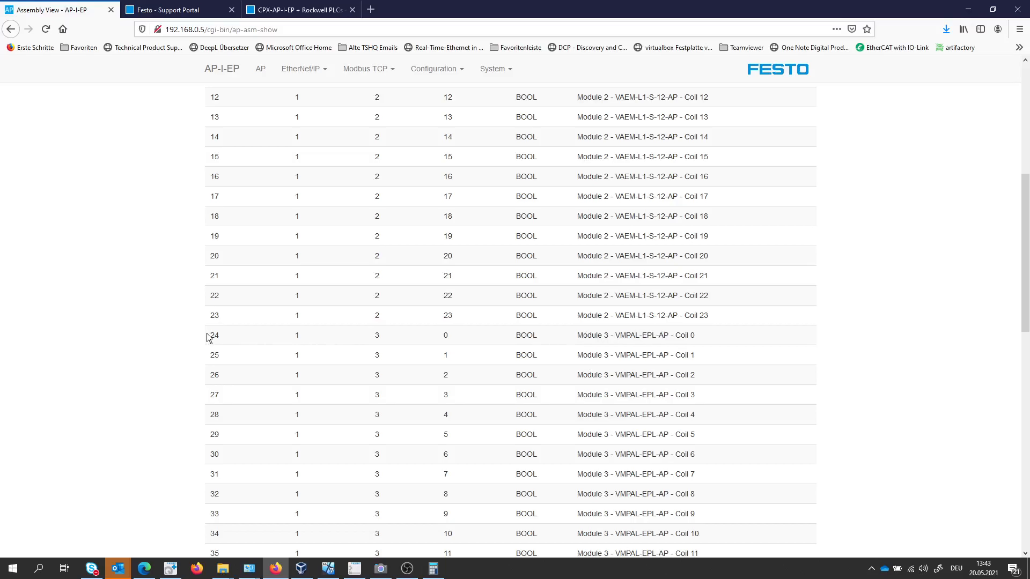
Switch to the calculator and divide 24 by 3.
click(433, 569)
click(474, 259)
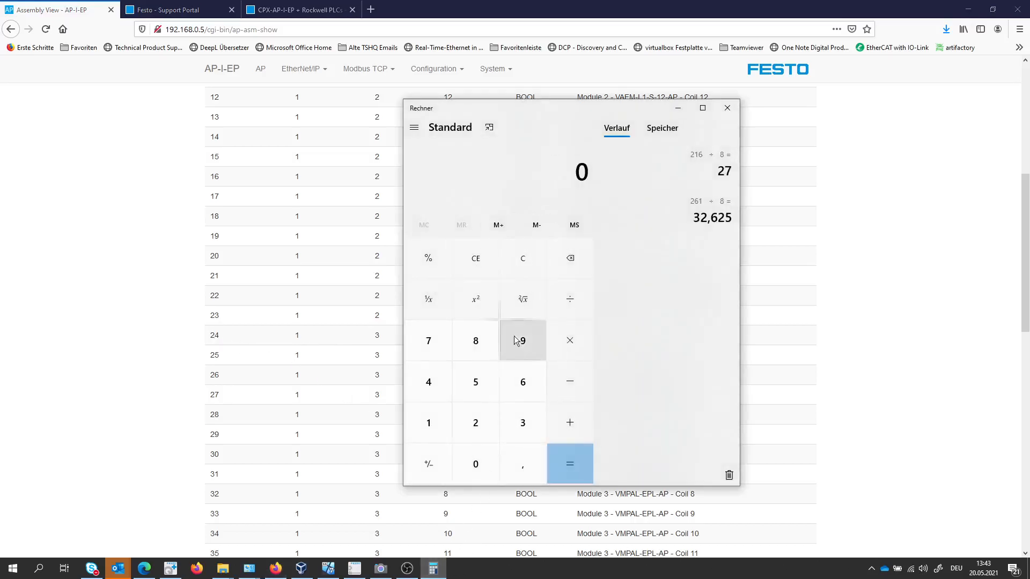
click(472, 422)
click(429, 383)
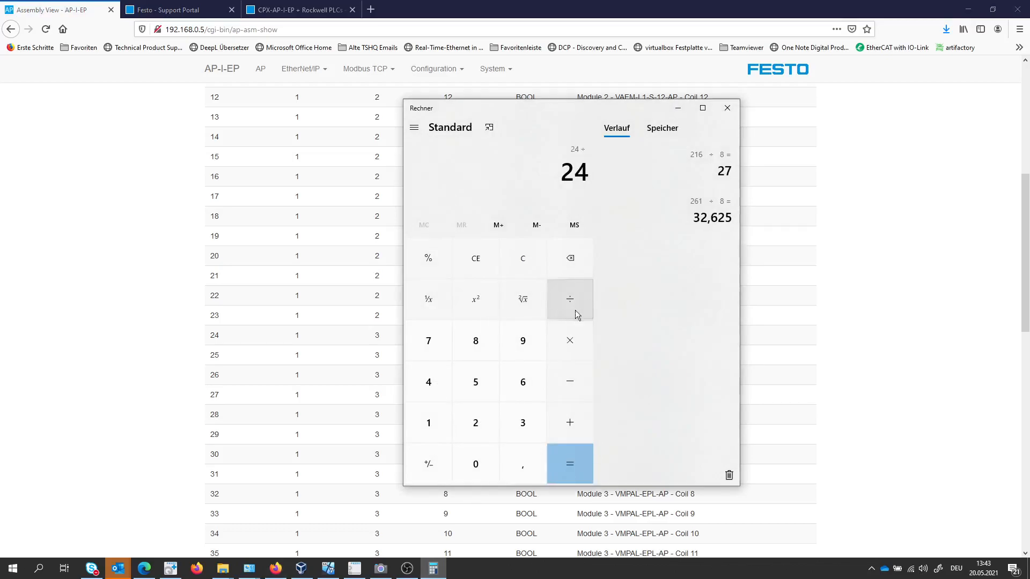
click(523, 422)
click(577, 469)
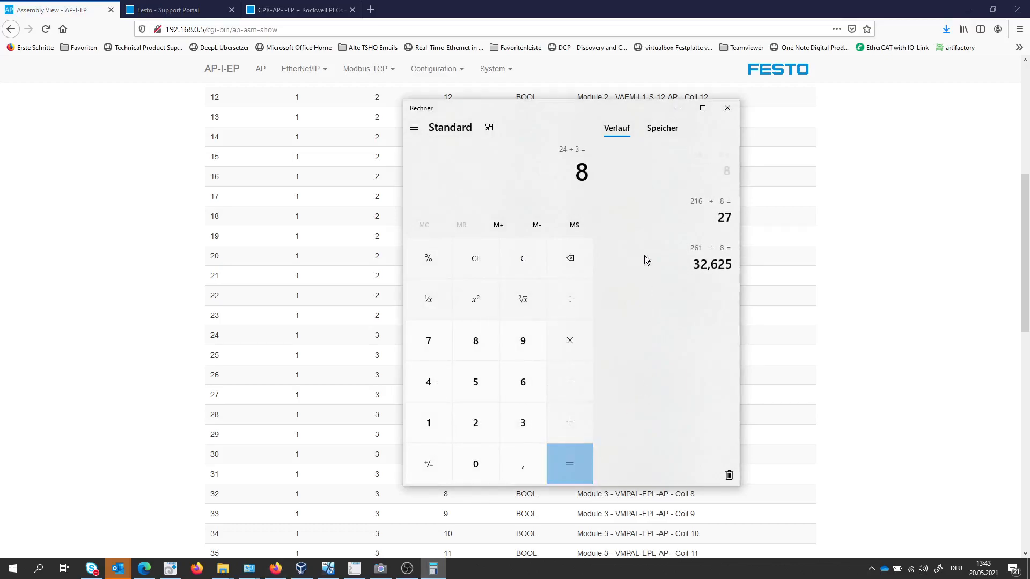
Divide the bit offset 24 by 8 to find the byte index of Module 3's first coil.
click(565, 264)
click(481, 416)
click(426, 389)
key(slash)
click(474, 348)
click(571, 465)
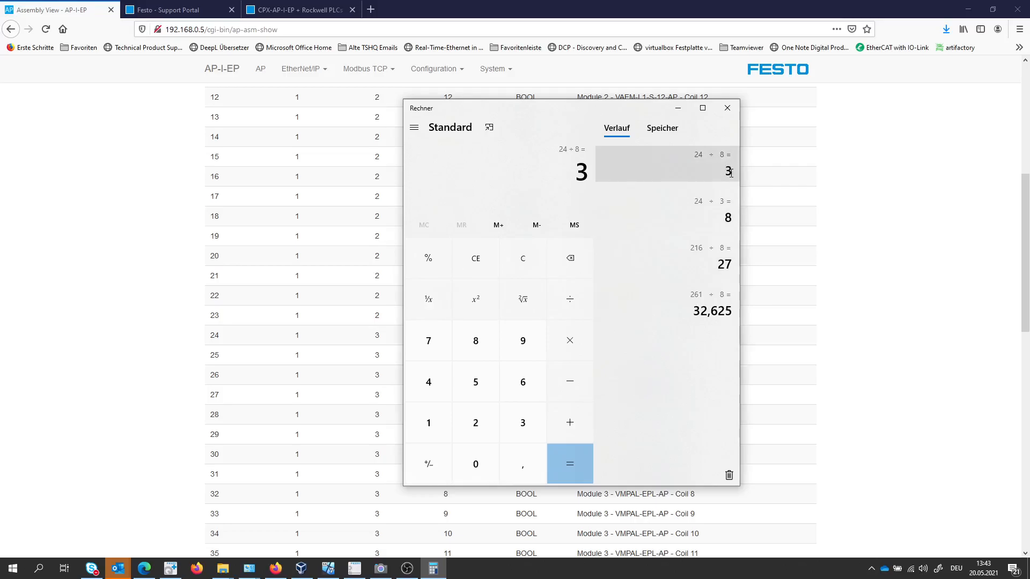
Return to Logix Designer and set the value of MY_API_SYSTEM:O1.Data[3] to 7.
click(334, 571)
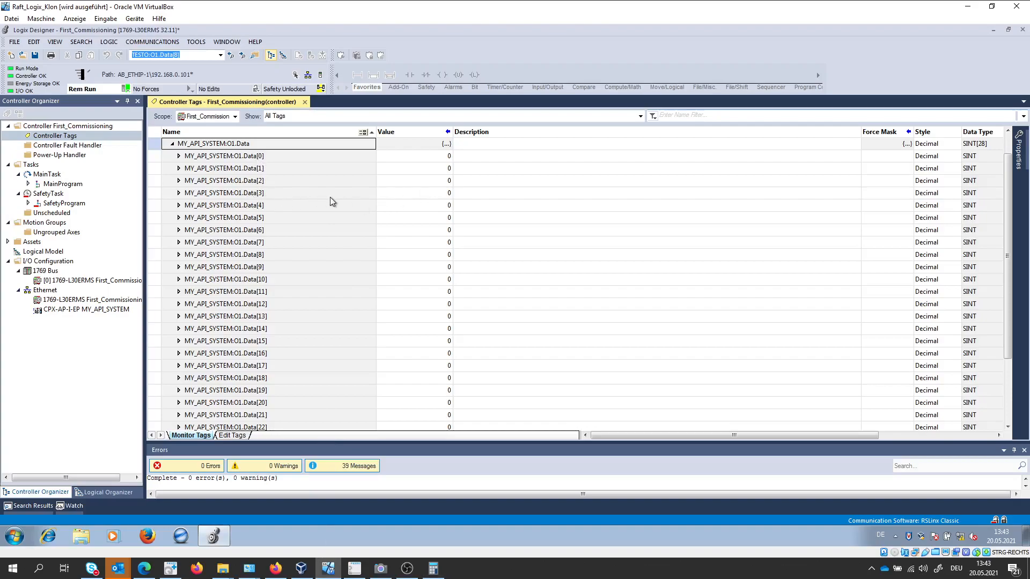
click(426, 198)
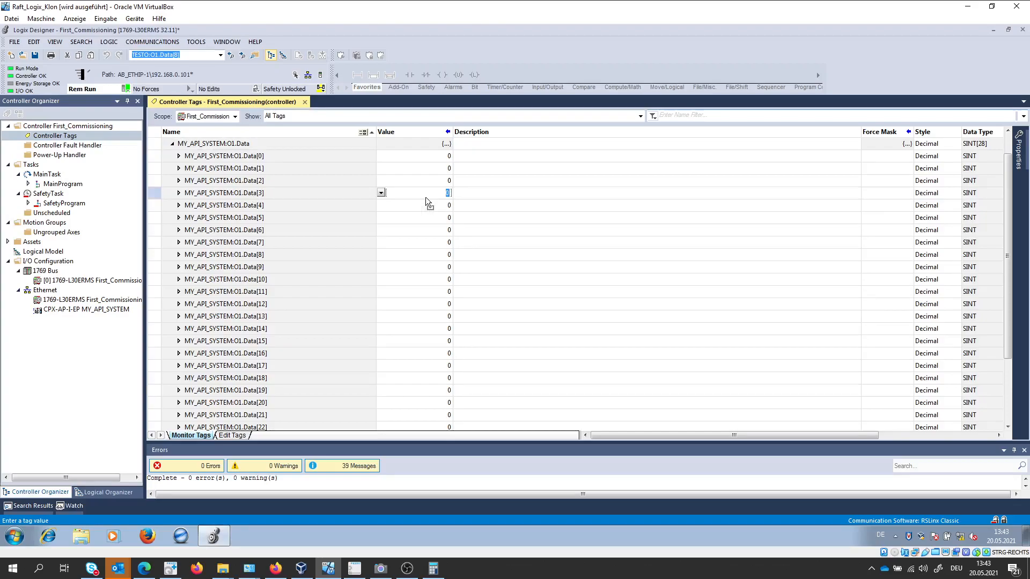
key(Return)
click(442, 193)
drag(441, 193, 453, 197)
text(7)
key(Return)
Switch to the live camera view and check the coil LEDs on the valve terminal.
click(381, 568)
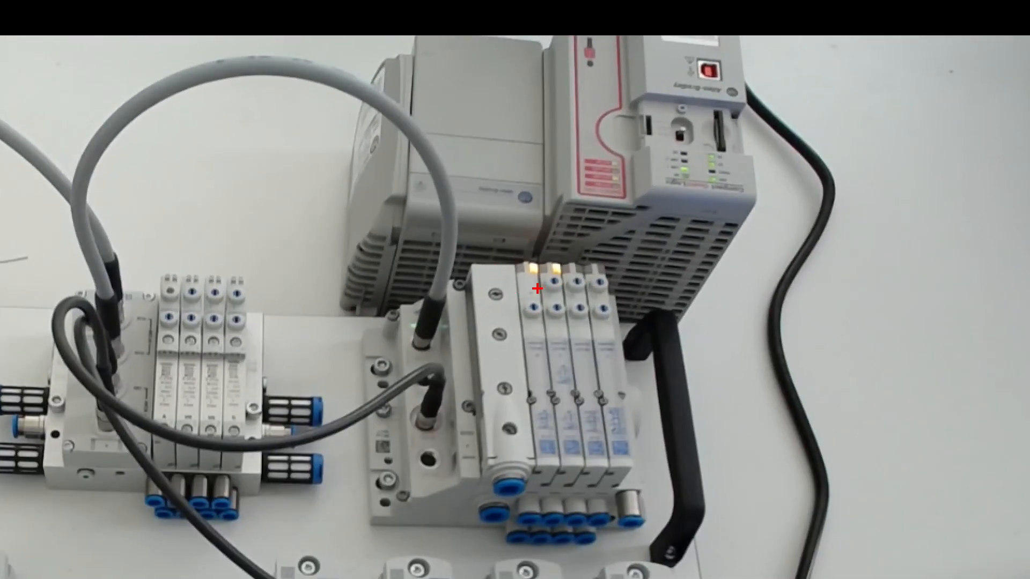
mouse_move(564, 259)
mouse_down()
mouse_move(496, 291)
mouse_move(570, 264)
mouse_up()
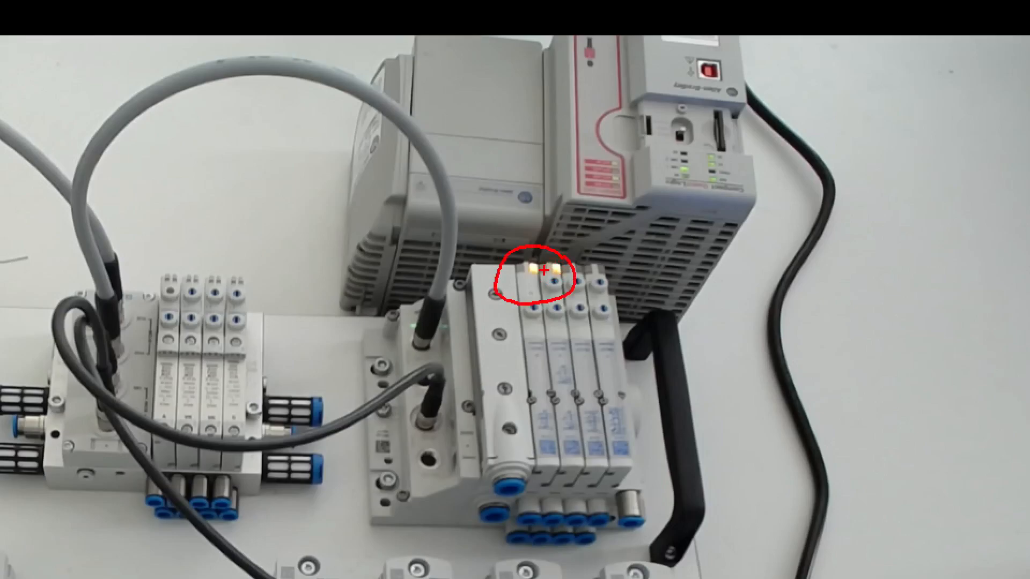